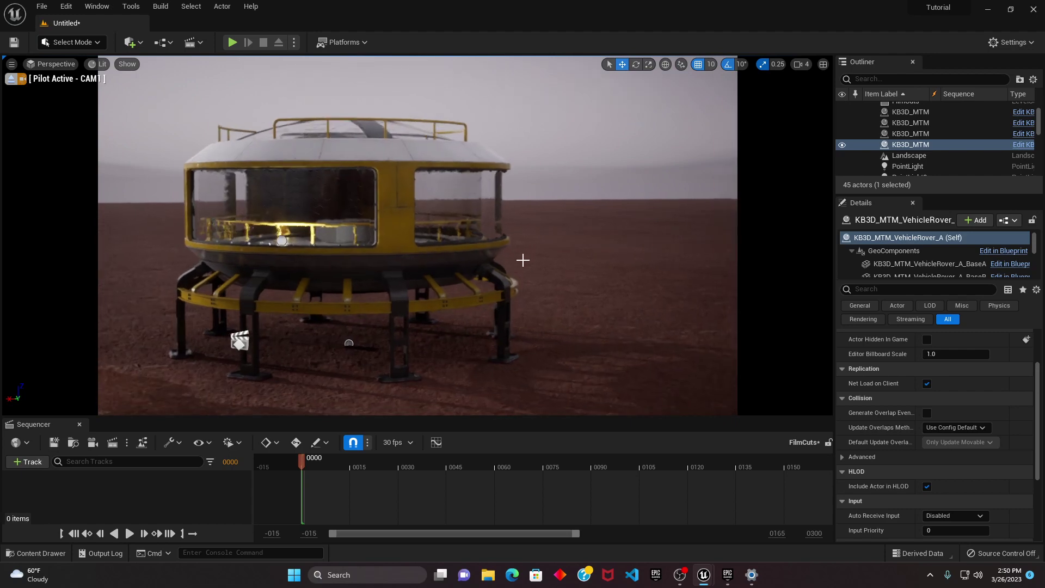
Reframe the CAM1 shot to look down on the domed structure from a higher angle
right_drag(352, 309, 305, 309)
right_drag(393, 312, 408, 345)
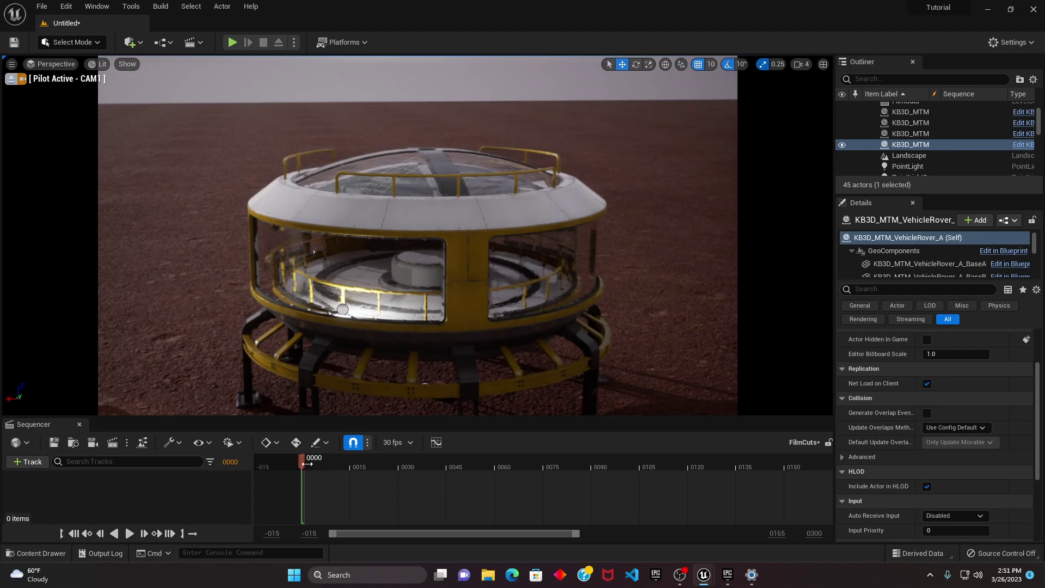
click(306, 470)
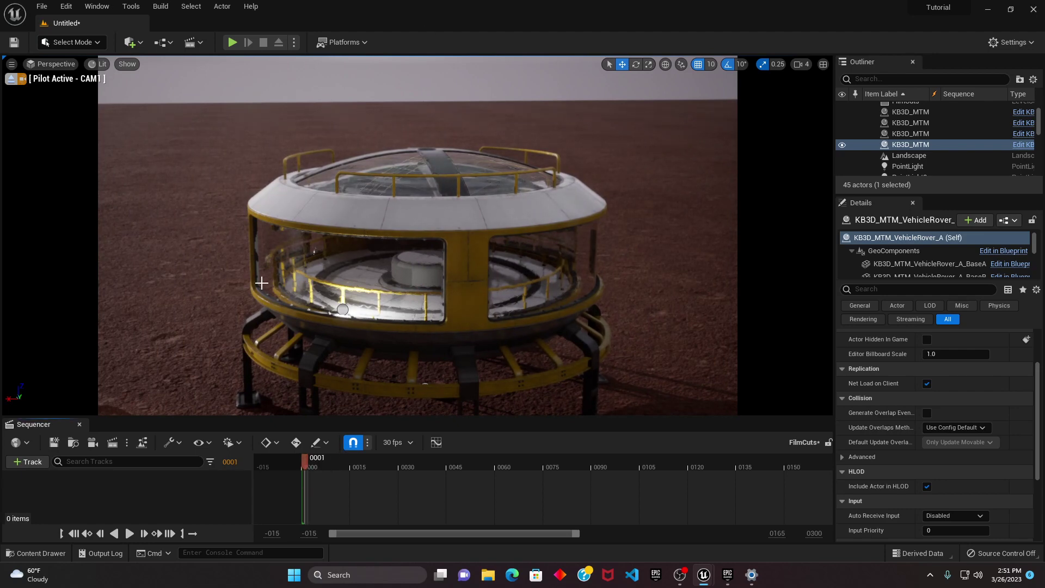
Add the CAM1 camera to the FilmCuts sequence and enlarge the Sequencer area to show its tracks
scroll(898, 137, up, 3)
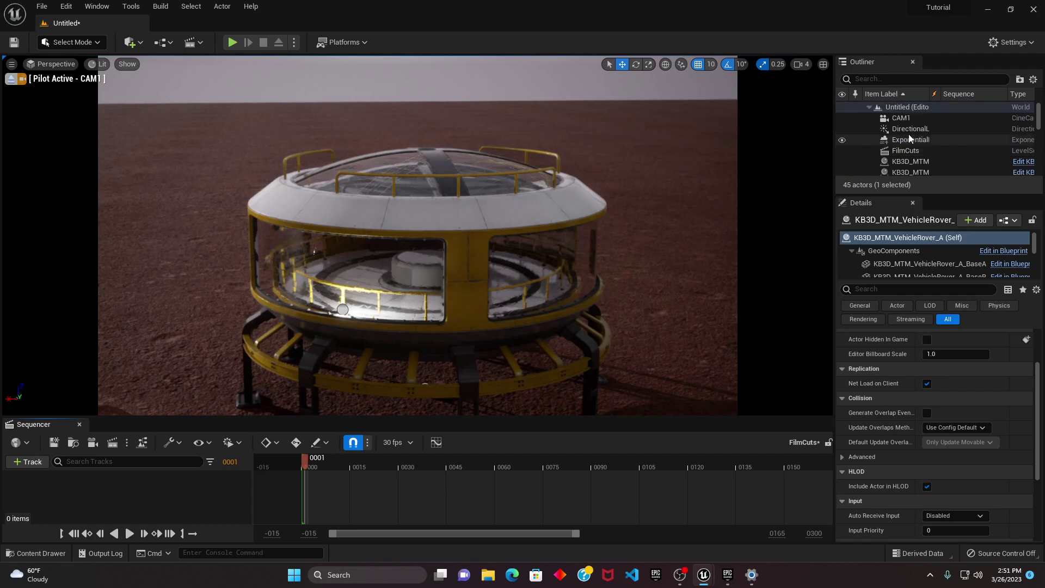
click(899, 119)
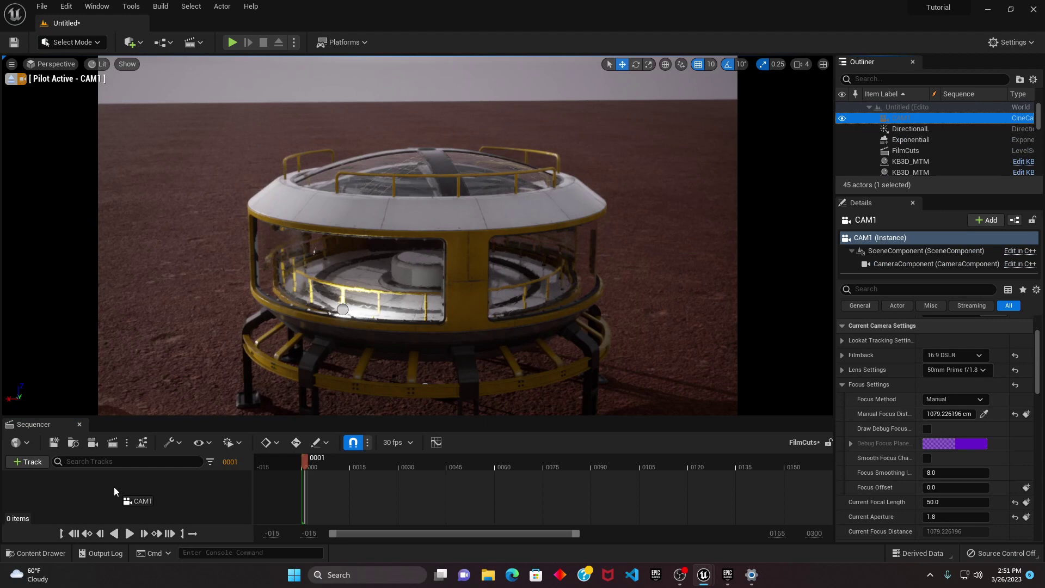
drag(113, 486, 113, 486)
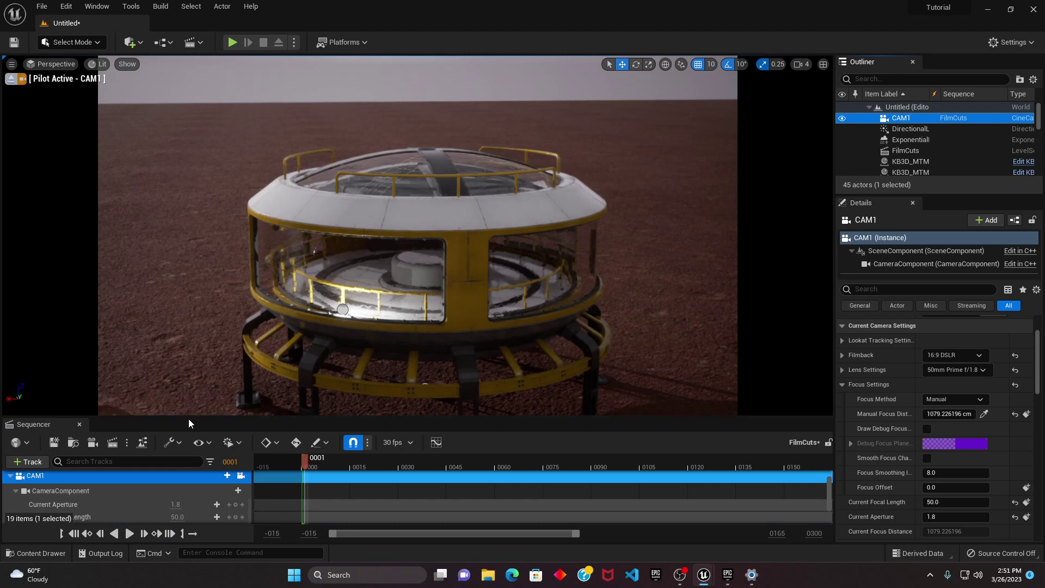
drag(188, 419, 194, 371)
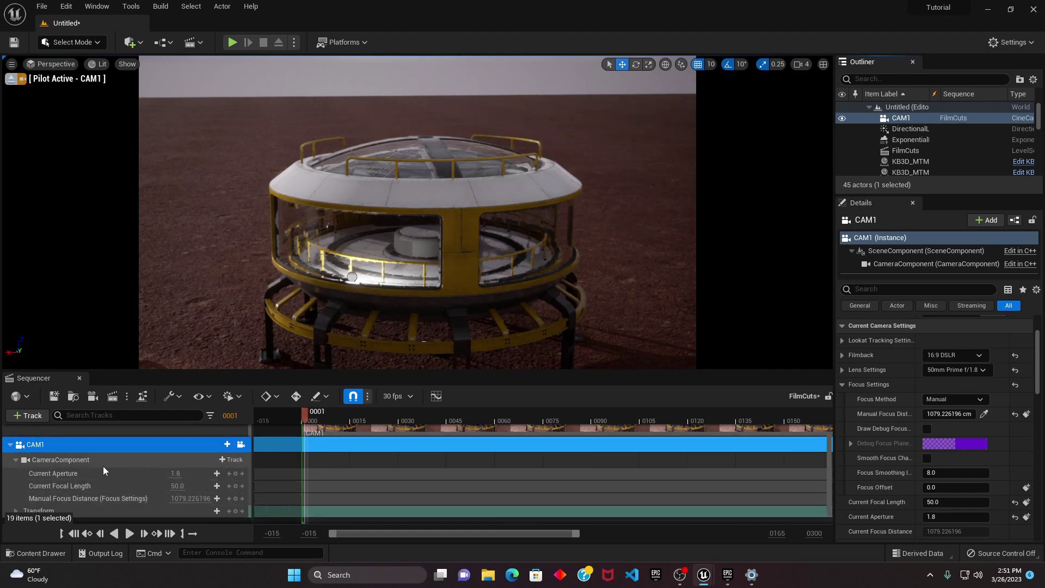
scroll(101, 472, down, 1)
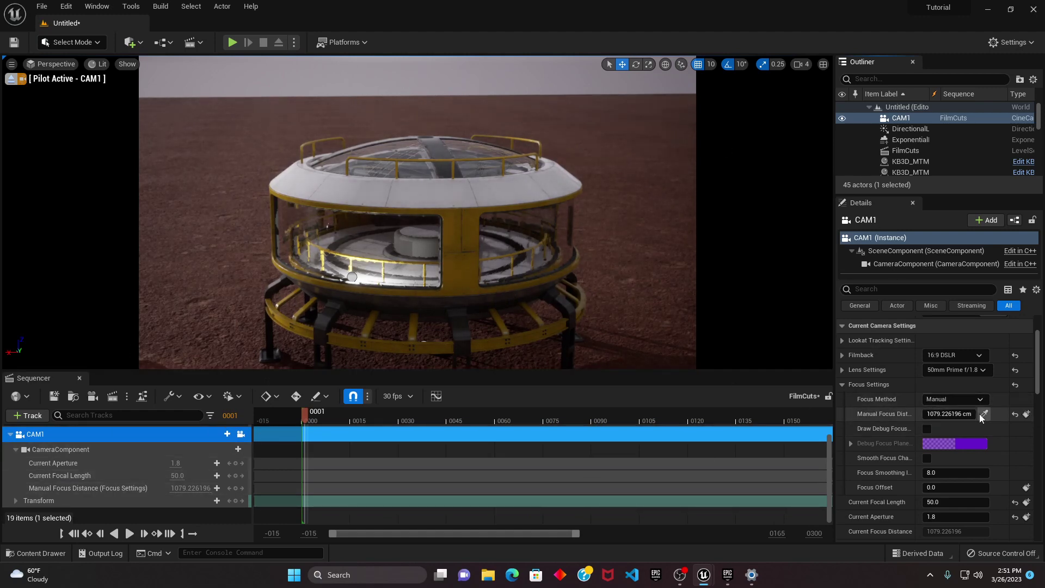
Test far and near manual focus distances on CAM1, finally sampling the focus from the domed structure's yellow column
mouse_move(942, 419)
mouse_down()
mouse_move(903, 420)
mouse_move(947, 419)
mouse_up()
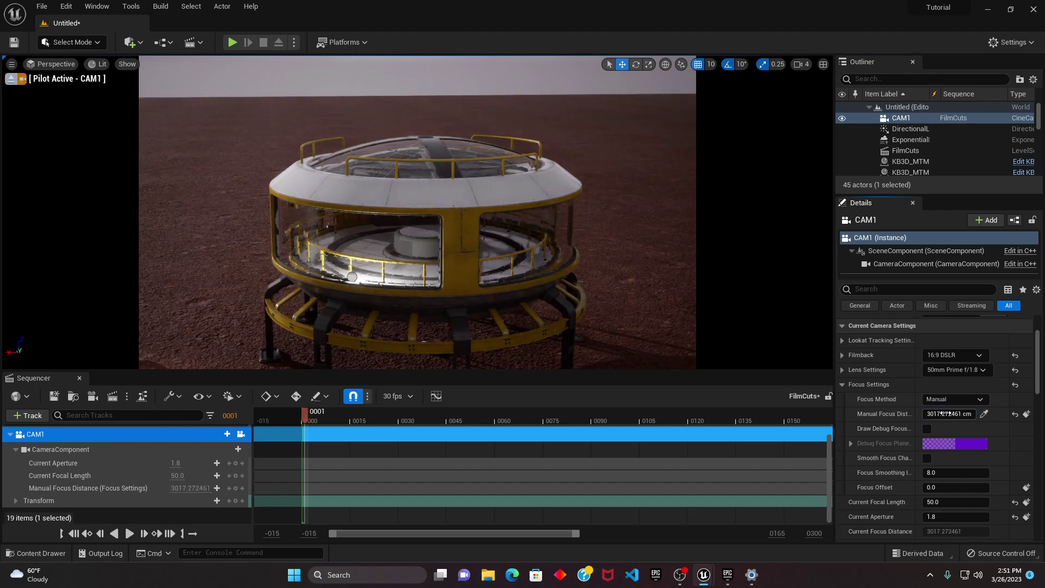
drag(946, 413, 924, 414)
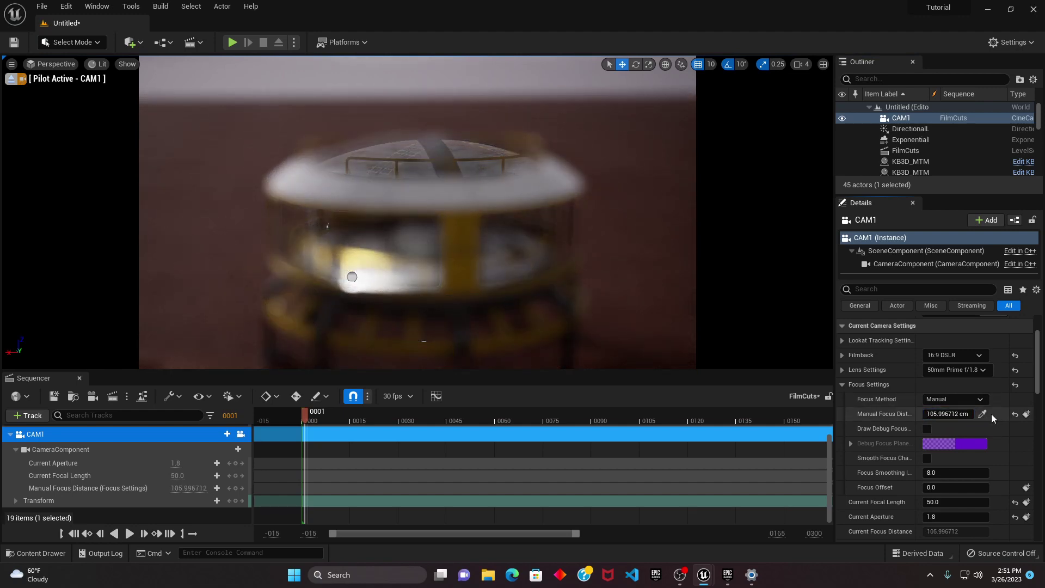
click(982, 414)
click(467, 233)
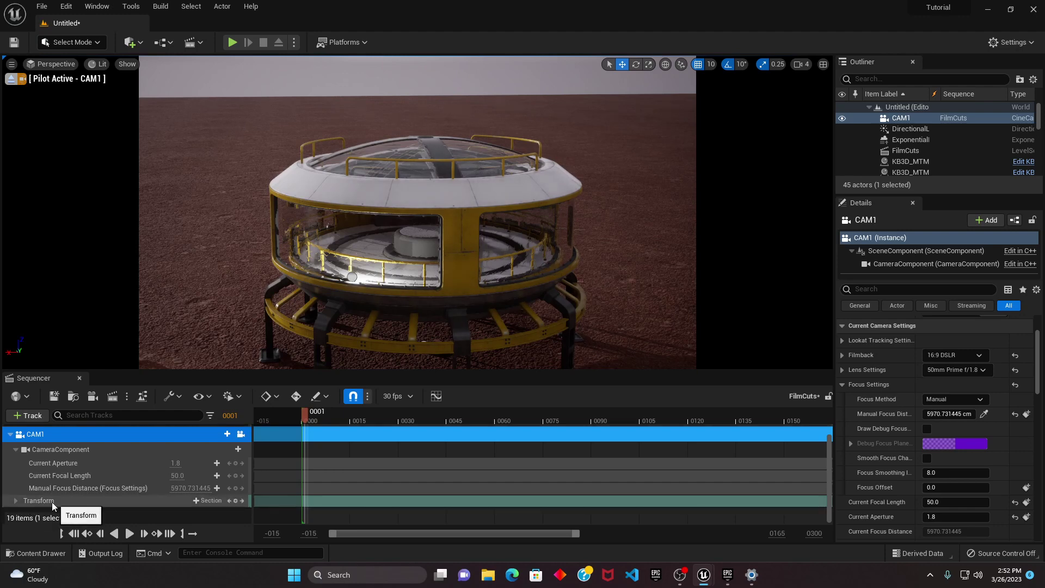
Look over CAM1's Transform channels and add a Transform keyframe at frame 0
click(14, 500)
scroll(55, 475, down, 2)
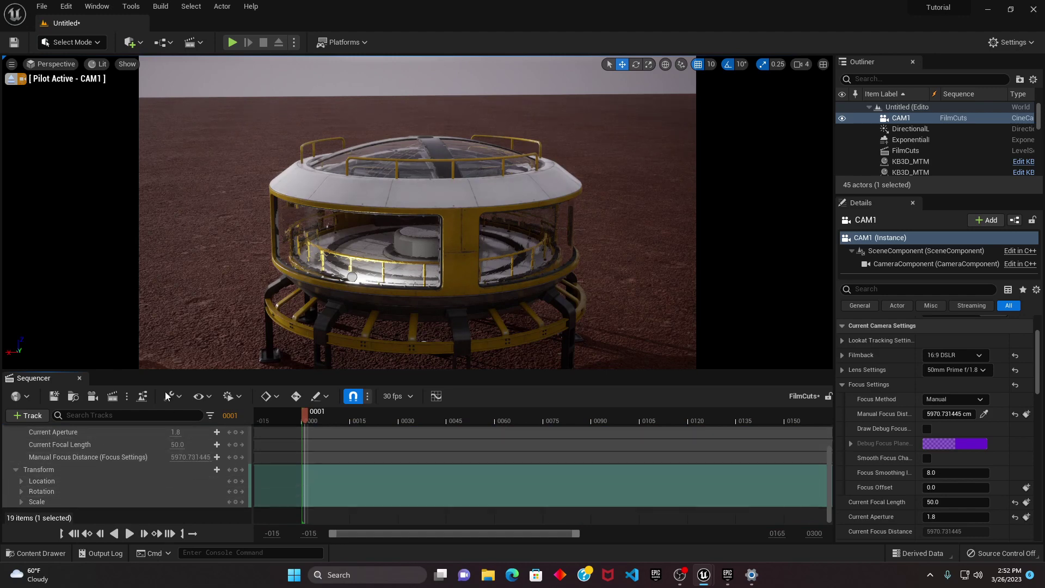
click(11, 469)
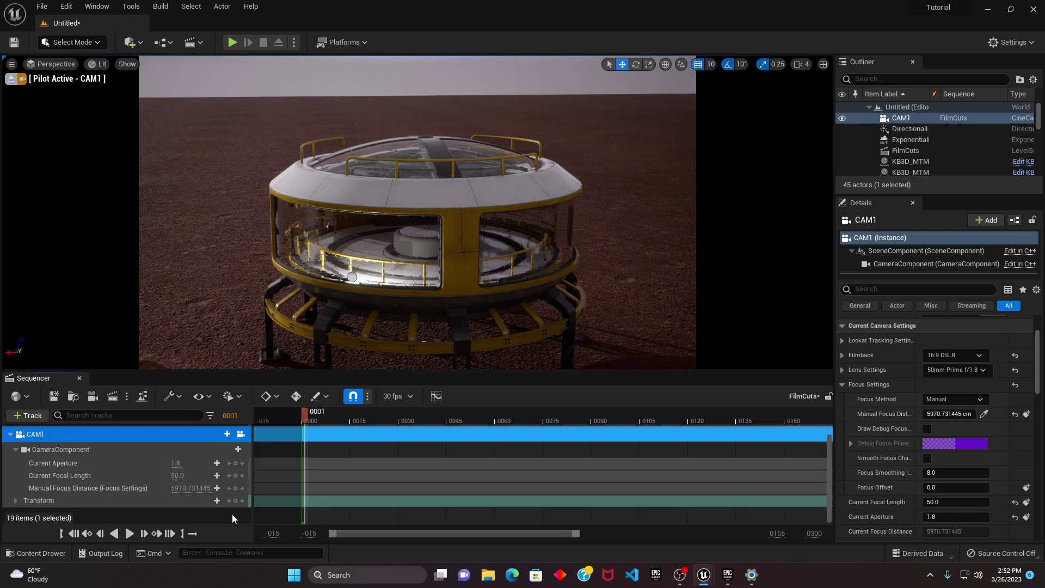
mouse_move(308, 412)
mouse_down()
mouse_move(291, 413)
mouse_move(302, 414)
mouse_up()
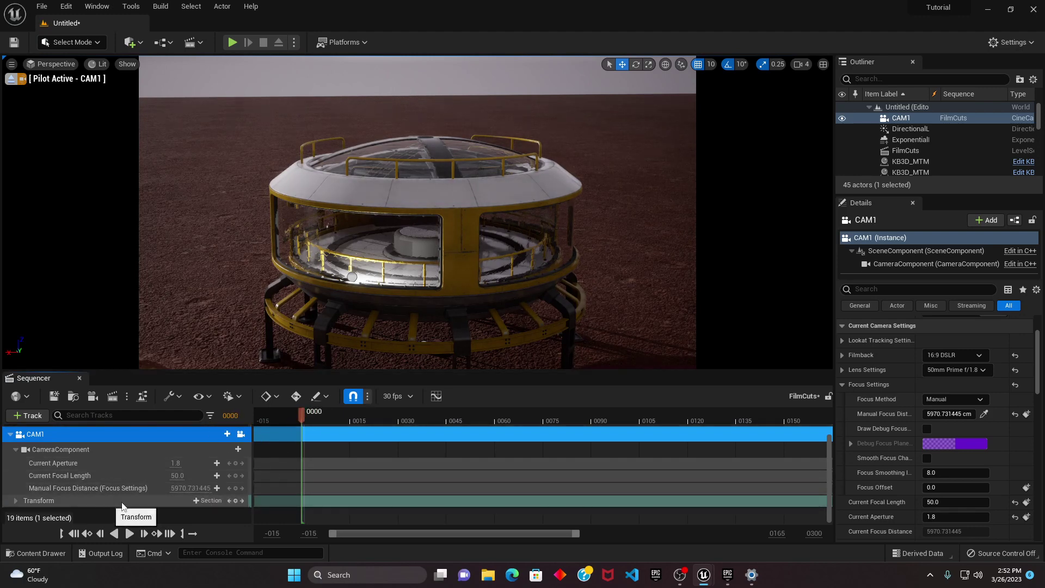
click(235, 501)
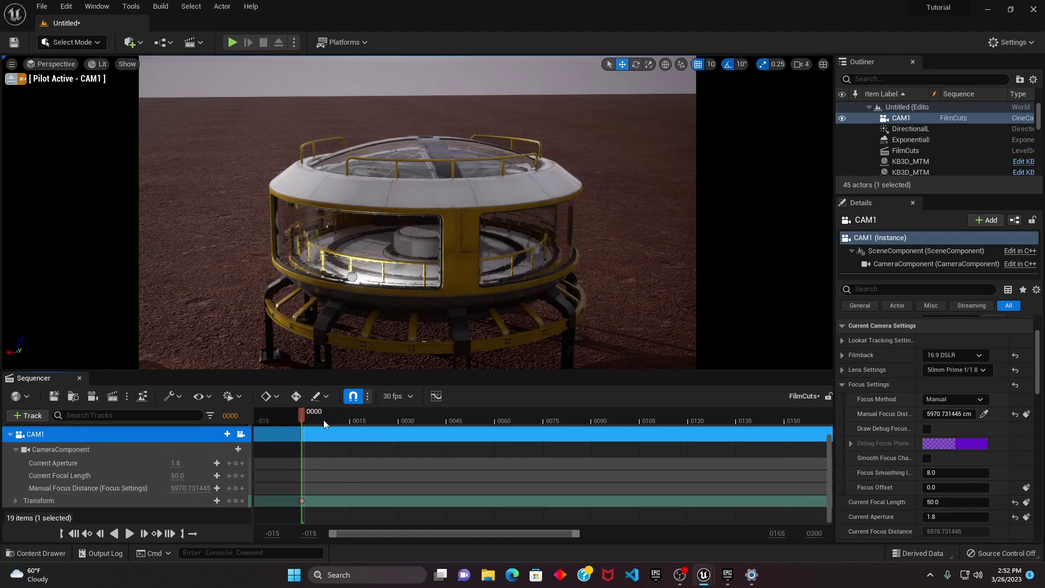
At frame 105, fly CAM1 above the dome looking down through the glass roof and keyframe its Transform
drag(321, 424, 443, 433)
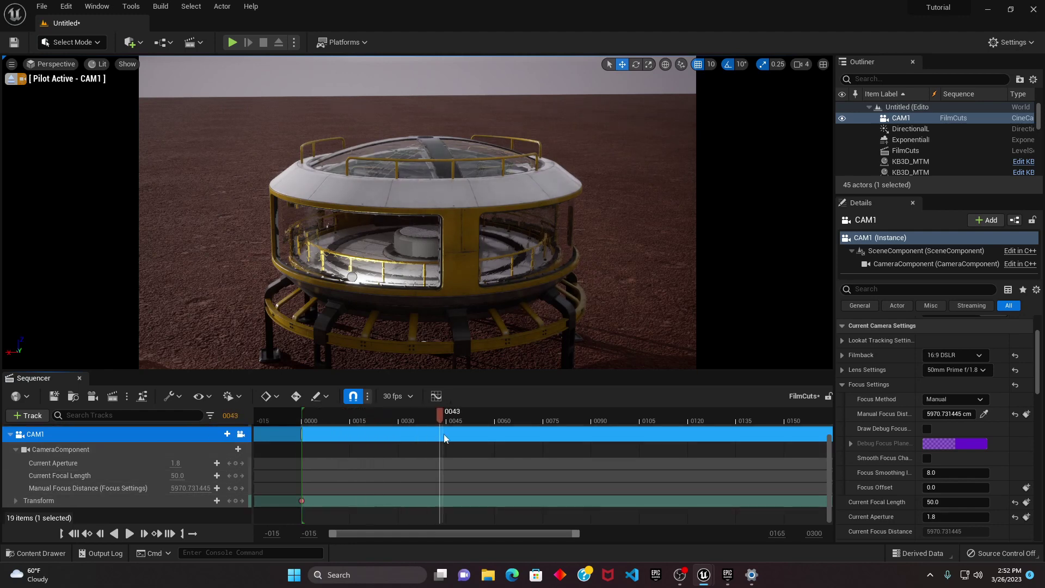
drag(635, 430, 641, 434)
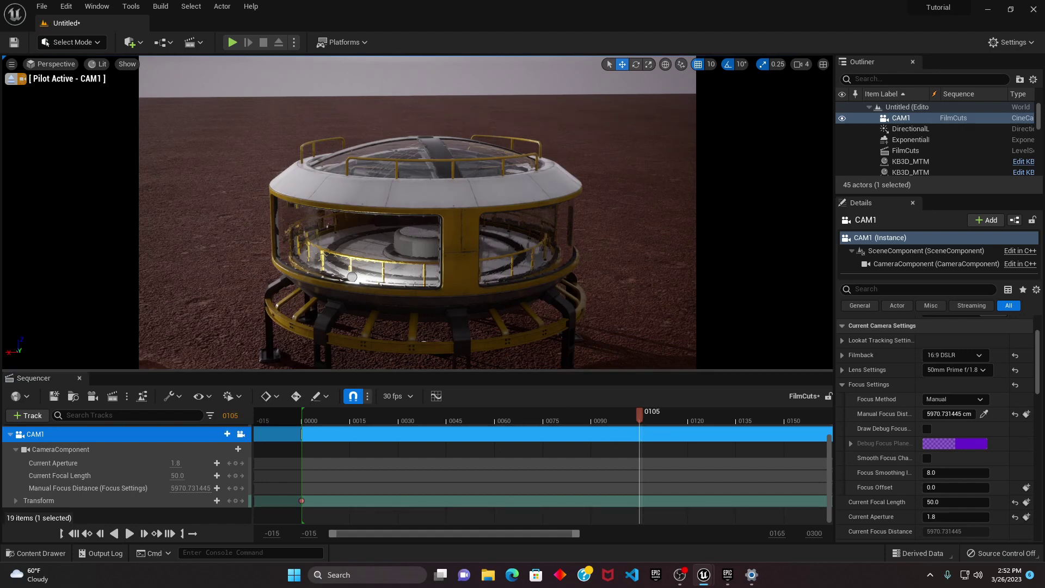
key(w)
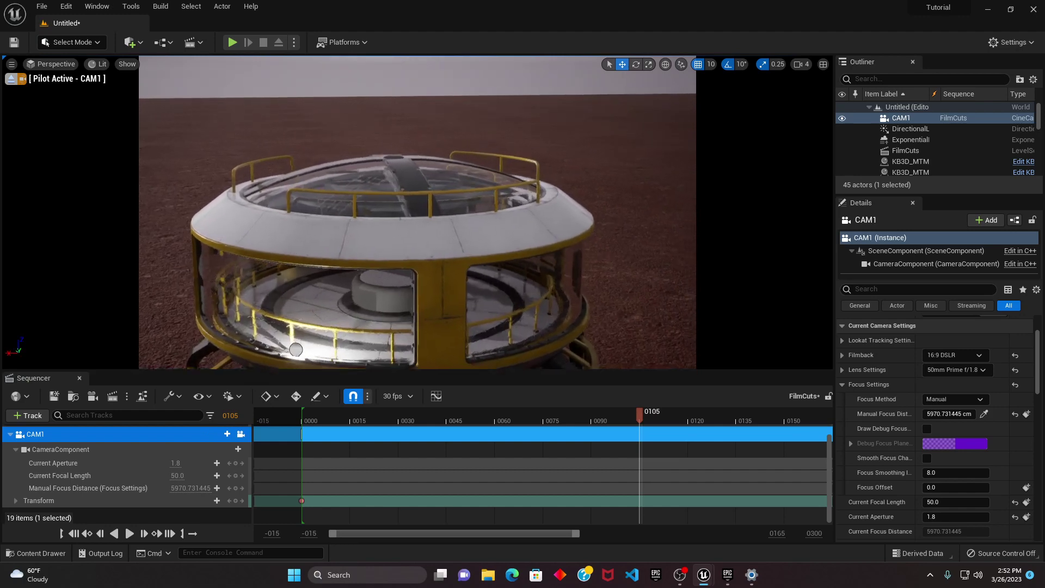
key(w)
right_drag(427, 274, 438, 291)
key(e)
key(w)
key(e)
scroll(441, 289, down, 10)
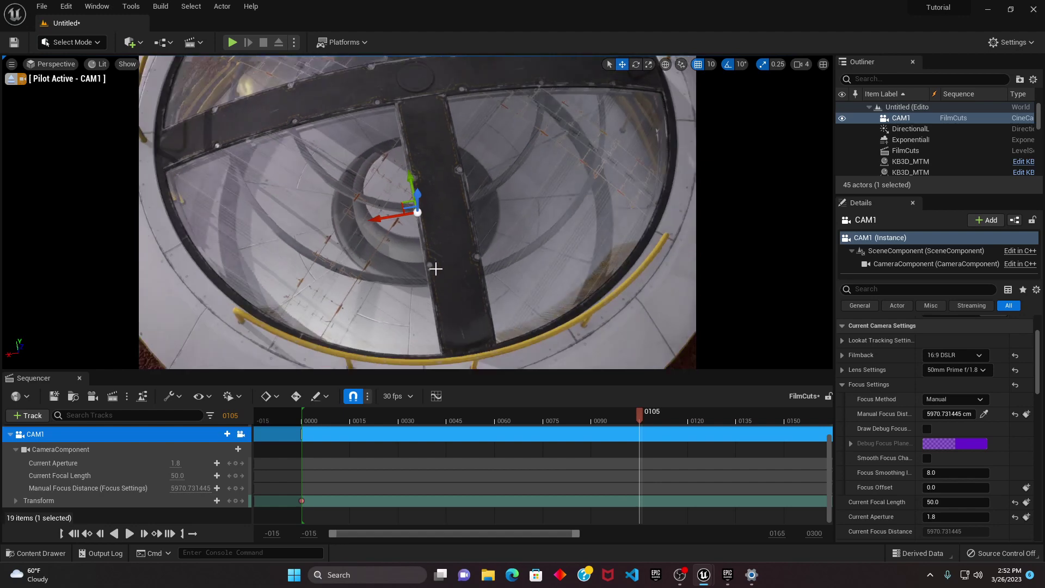
right_drag(446, 245, 454, 254)
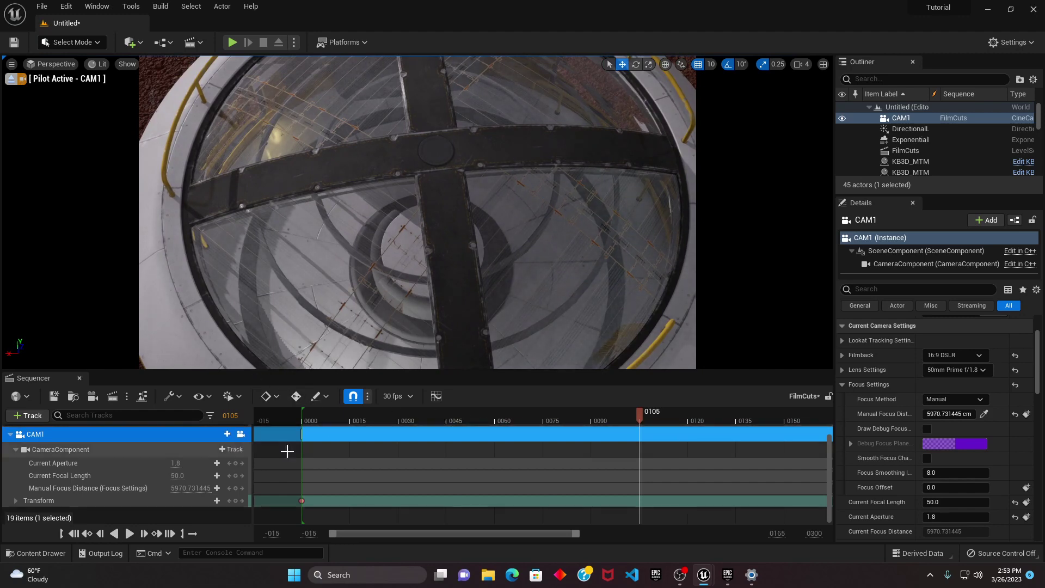
Play the camera move from the start of the sequence and return the playhead to frame 0
click(389, 419)
drag(390, 420, 301, 430)
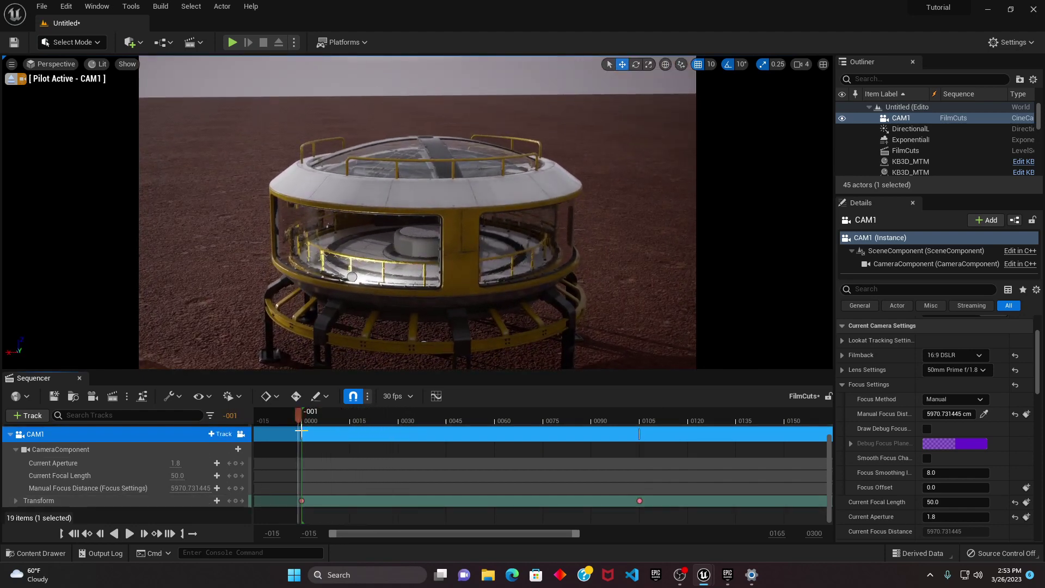
key(space)
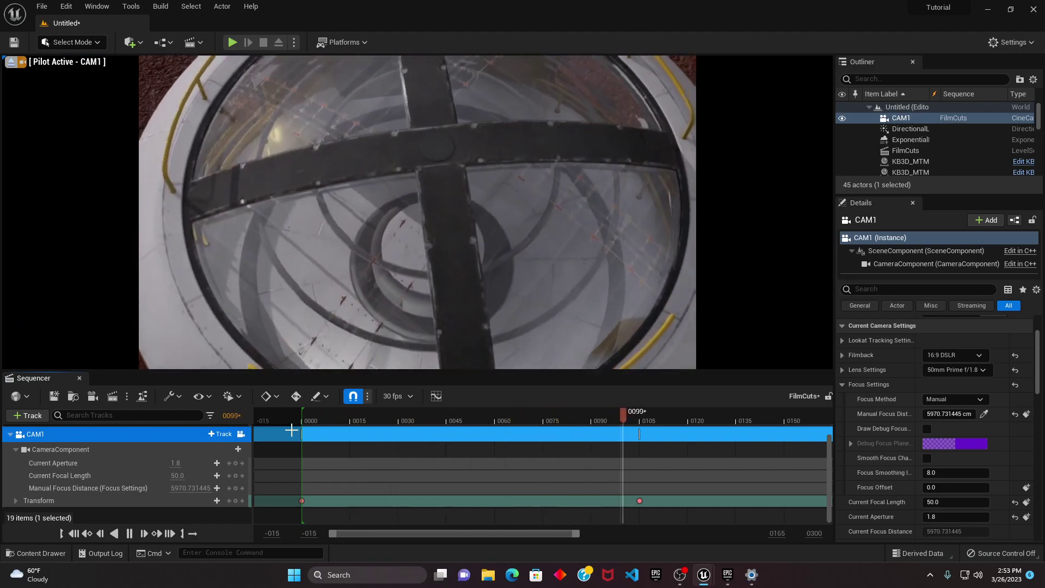
key(space)
drag(423, 420, 302, 424)
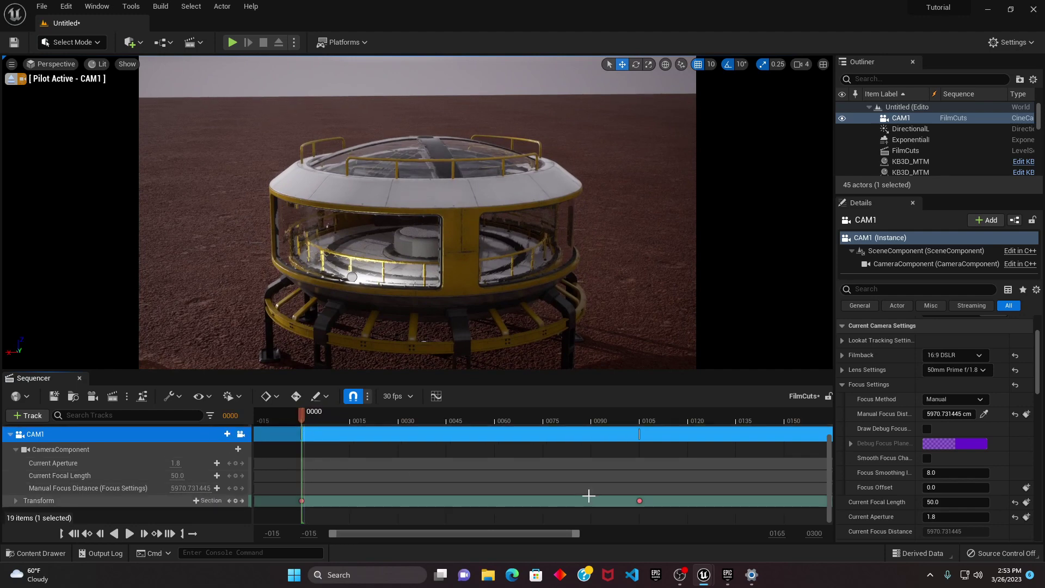
Set both CAM1 Transform keyframes to Linear interpolation, play back the move and rewind to the start
drag(671, 482, 293, 502)
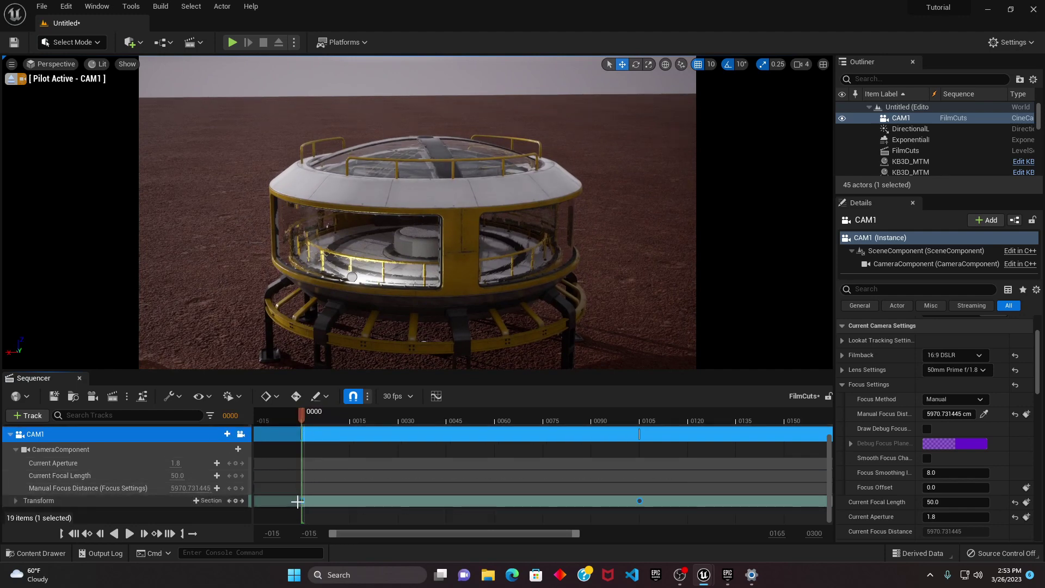
right_click(303, 499)
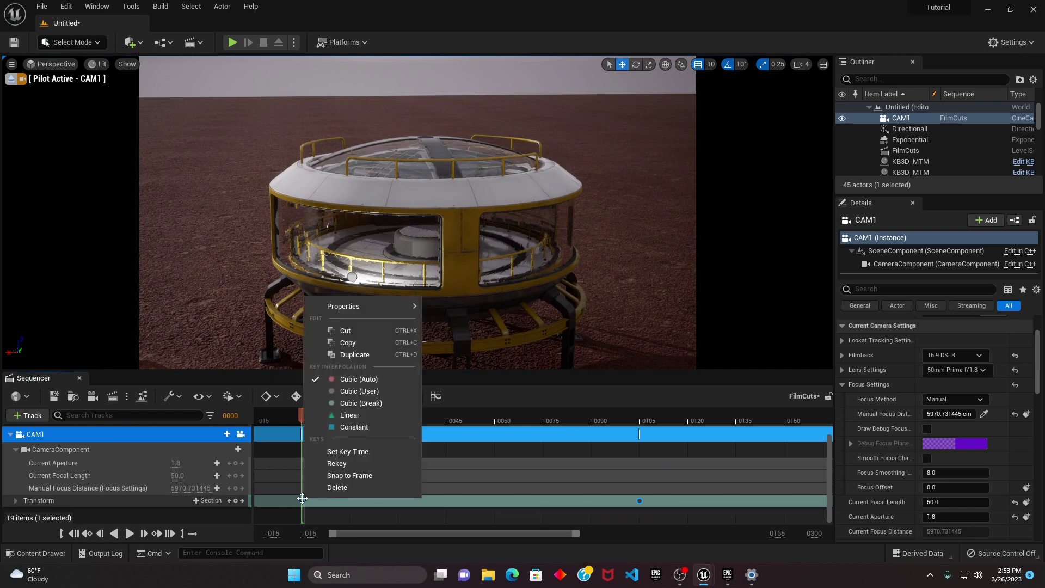
click(352, 416)
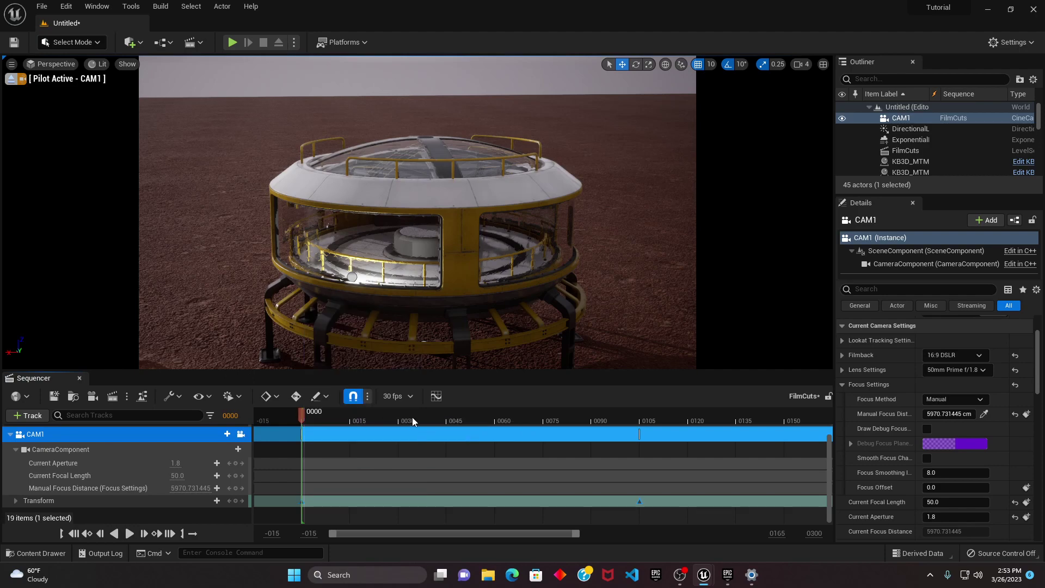
key(space)
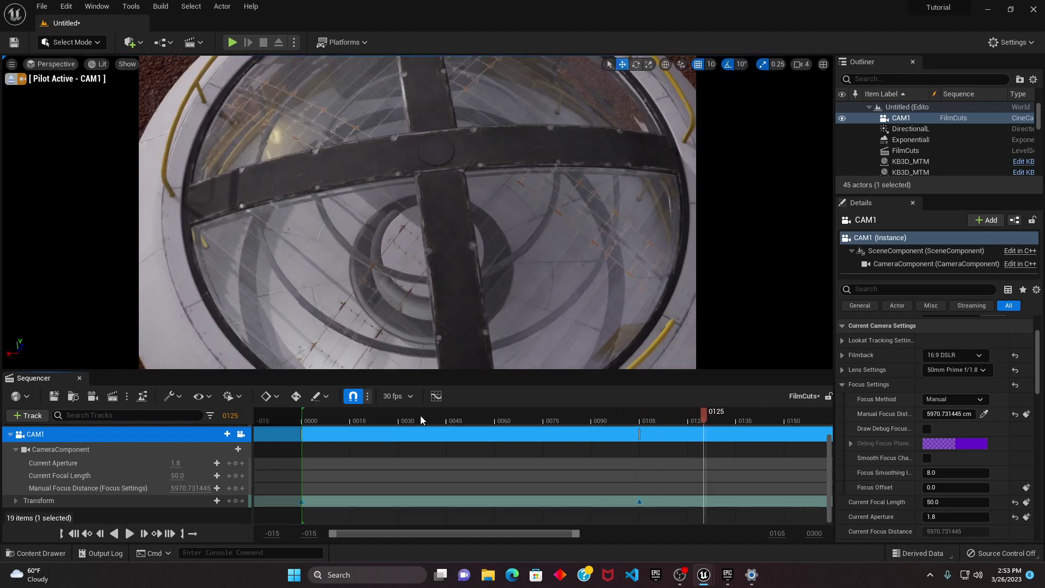
drag(420, 416, 302, 424)
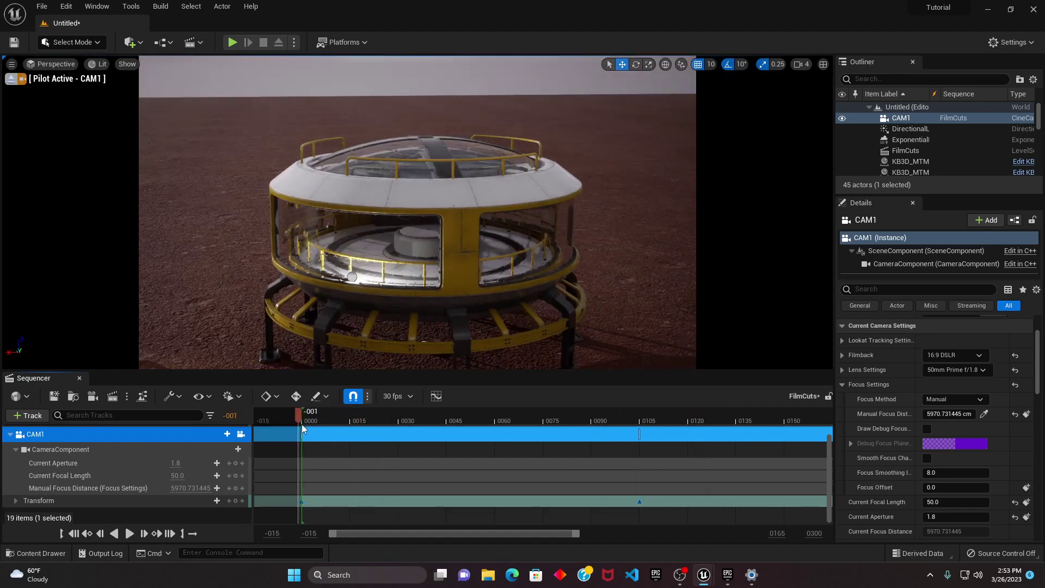
drag(639, 503, 794, 501)
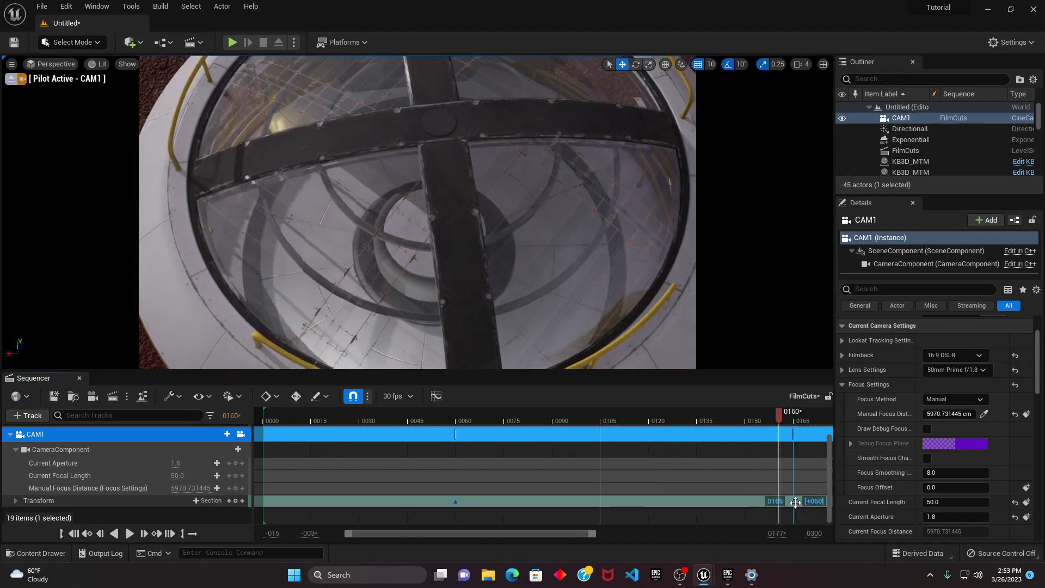
drag(400, 420, 264, 429)
key(space)
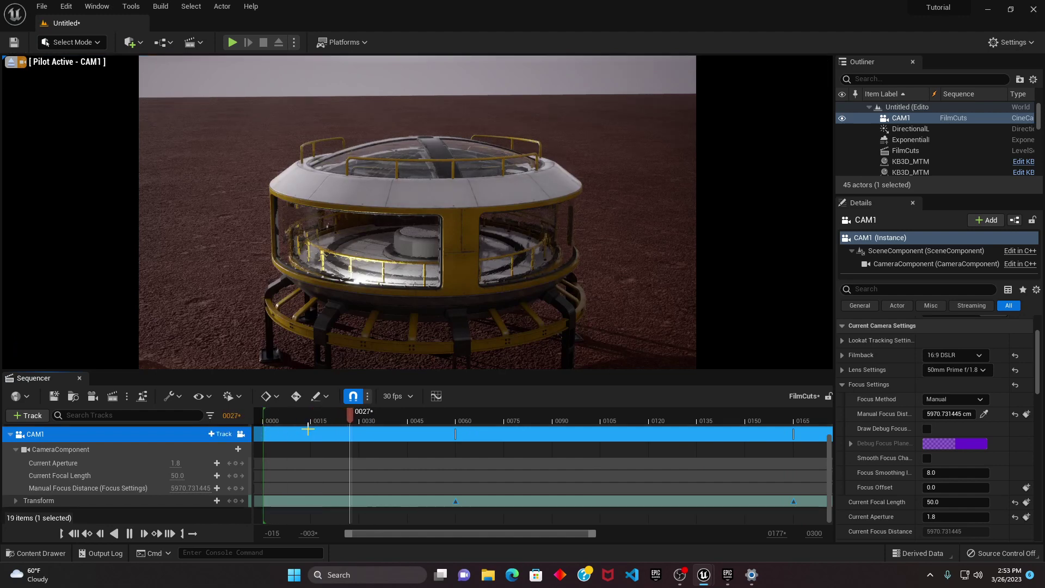
key(space)
drag(452, 501, 293, 502)
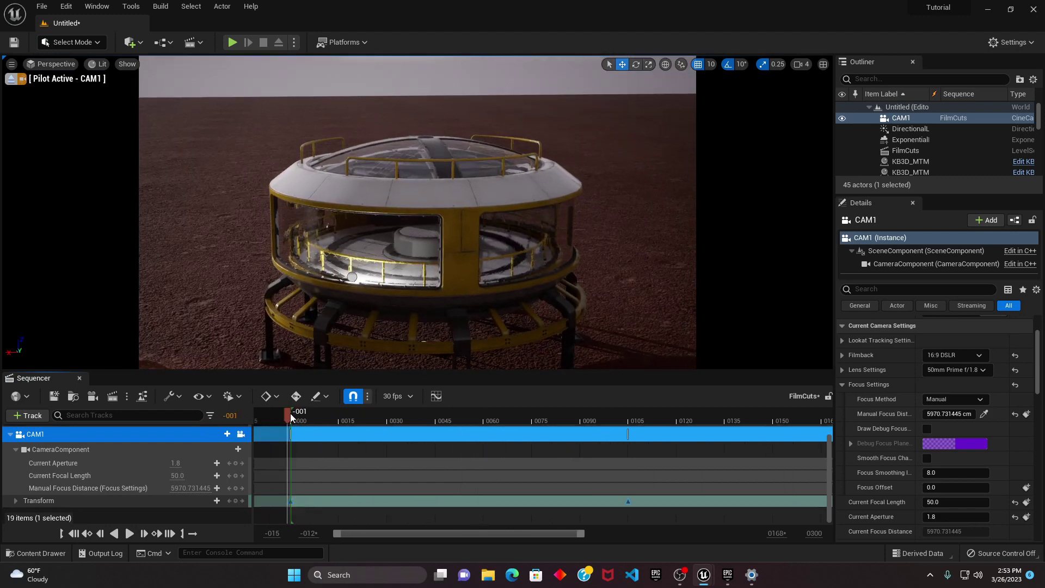
Review the move's speed, shift only the last CAM1 Transform keyframe to frame 165, and play the sequence again
key(space)
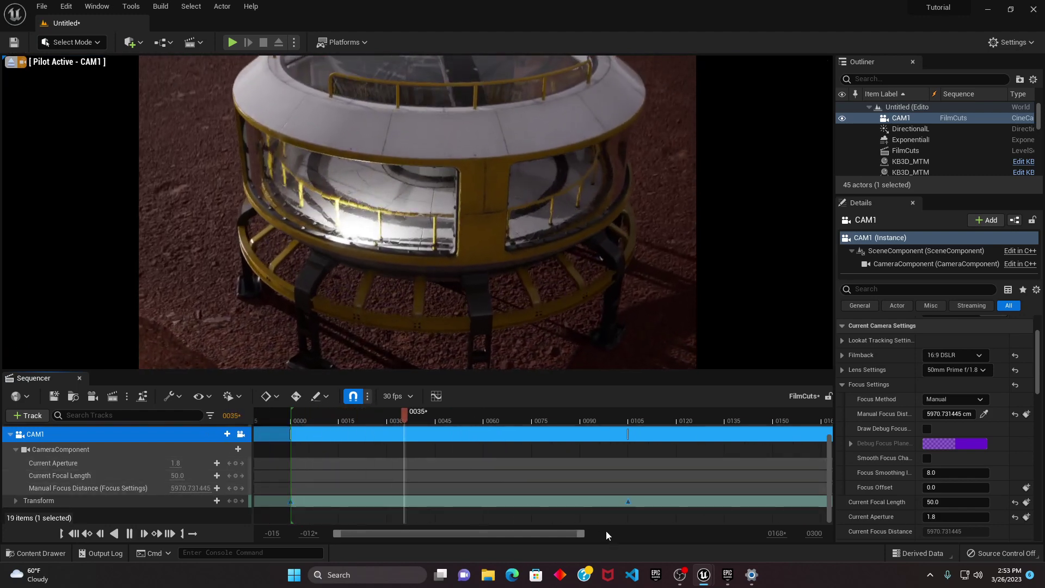
key(space)
click(627, 500)
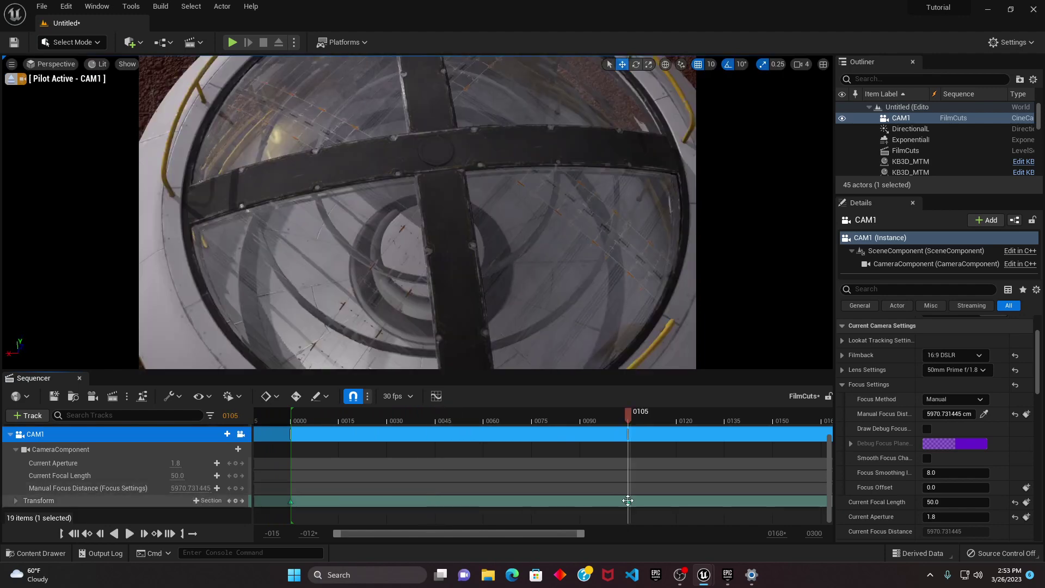
drag(627, 499, 744, 501)
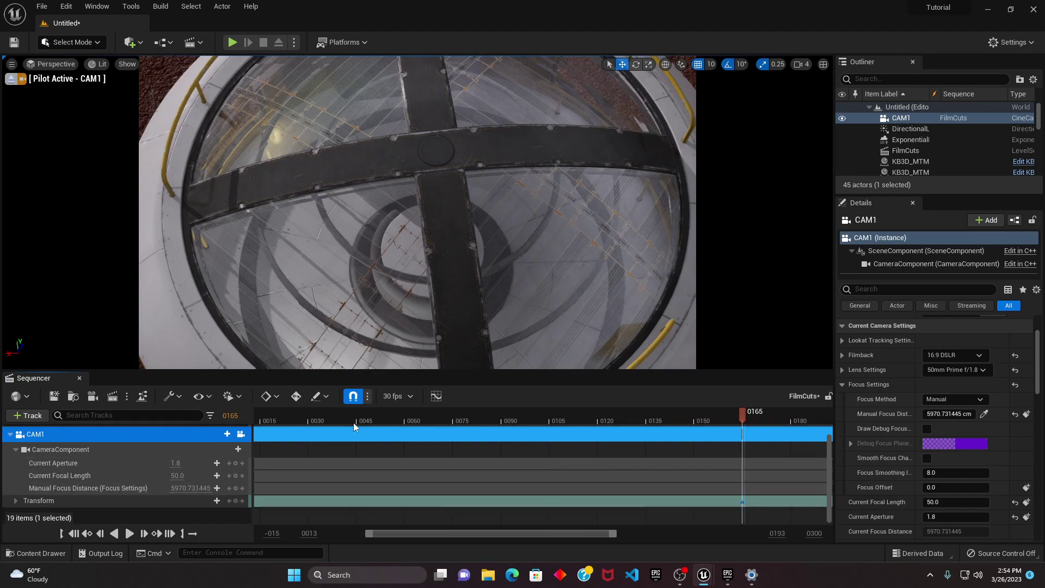
drag(357, 420, 259, 425)
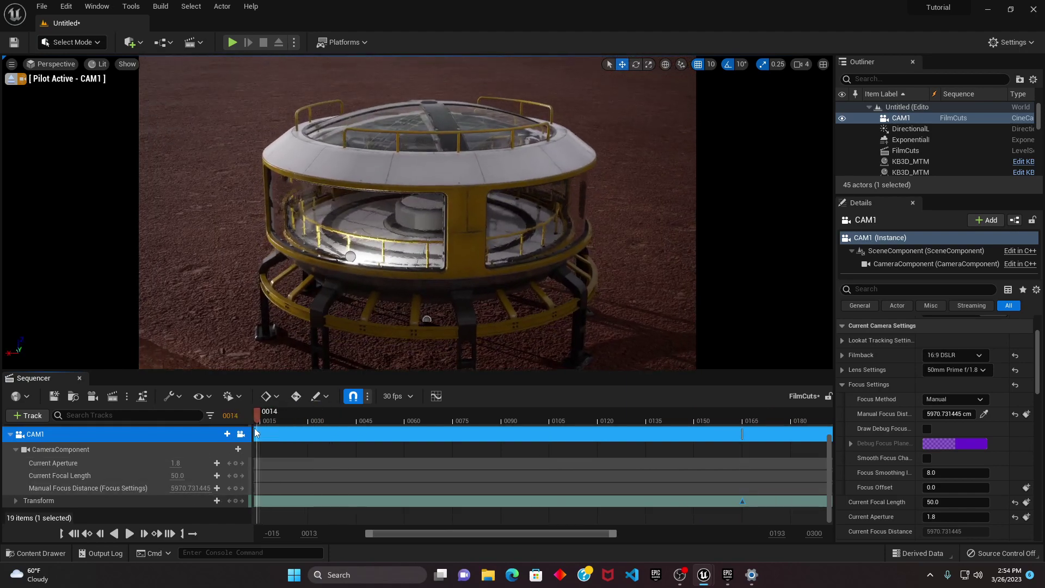
key(space)
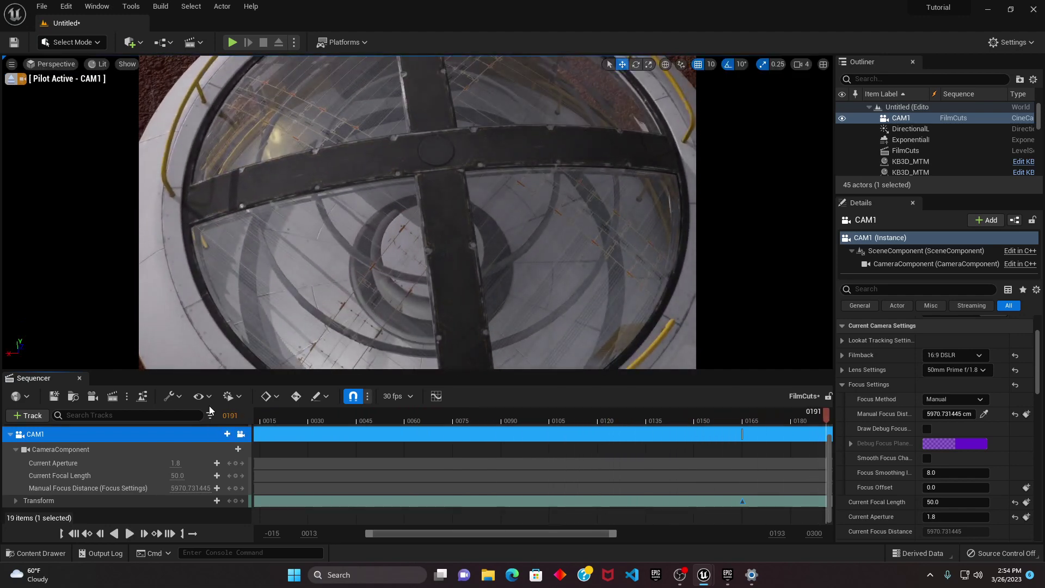
Scrub the sequence back to frame 14 and collapse the CAM1 track
drag(357, 417, 258, 420)
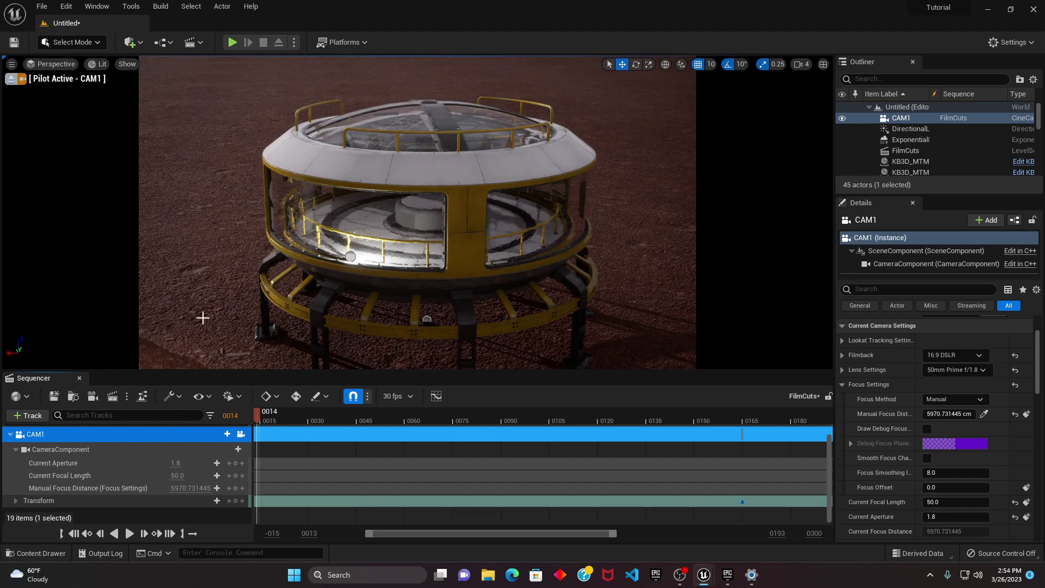
click(10, 435)
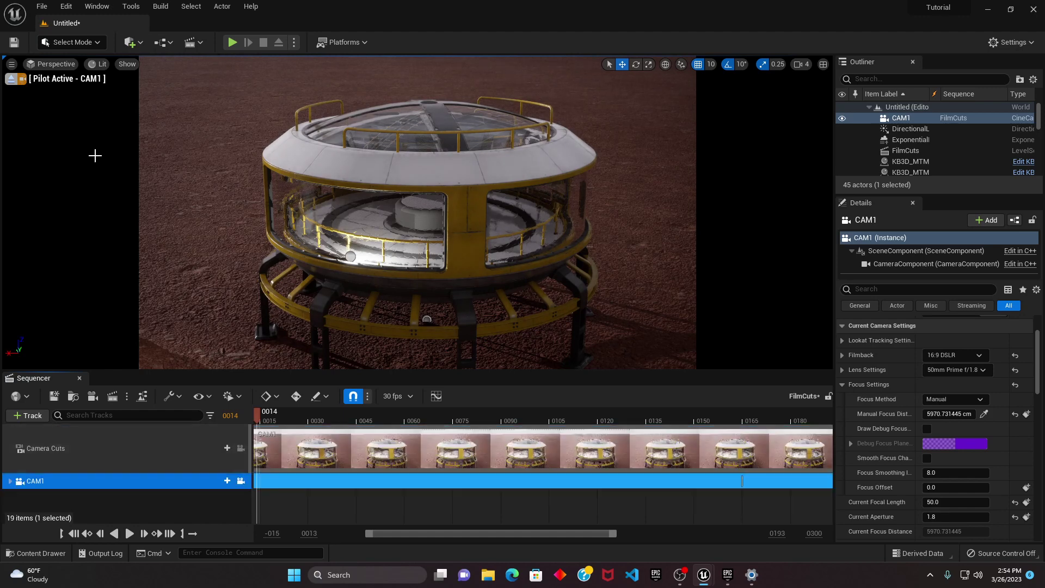
click(43, 7)
click(311, 26)
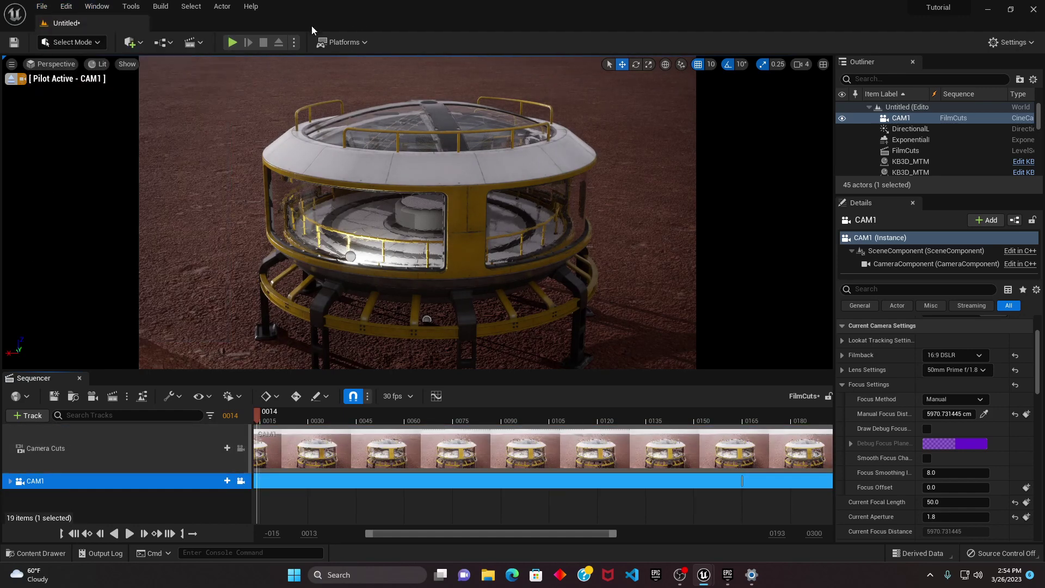
Add a second Cine Camera Actor to the level and rename it CAM2
click(131, 42)
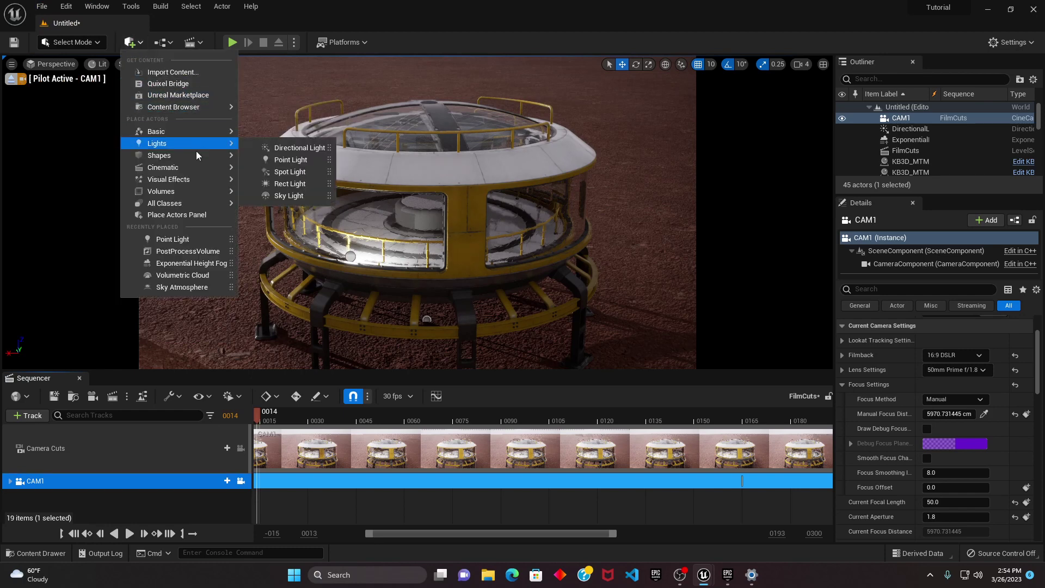
mouse_move(192, 172)
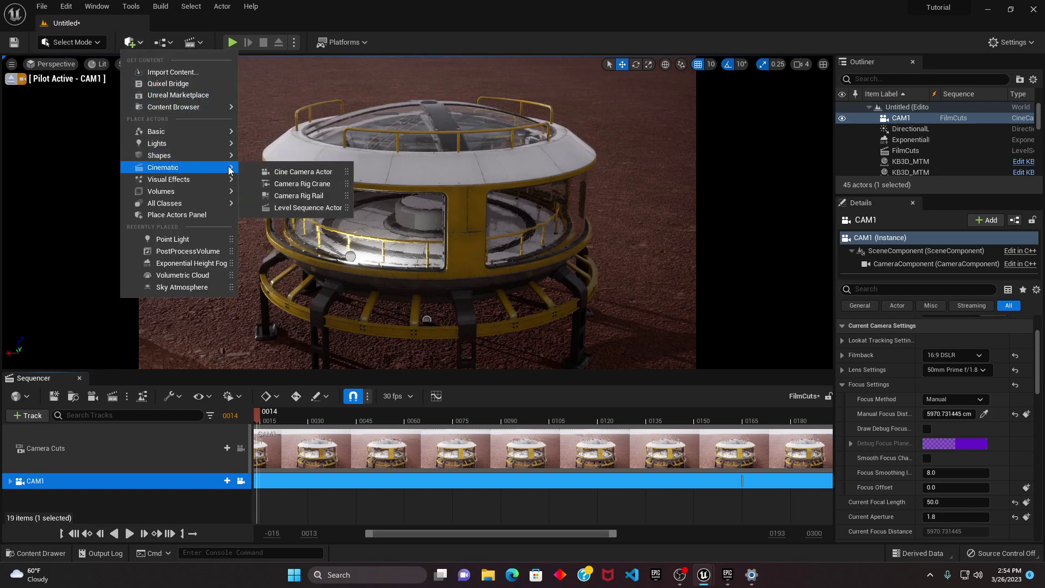
click(299, 172)
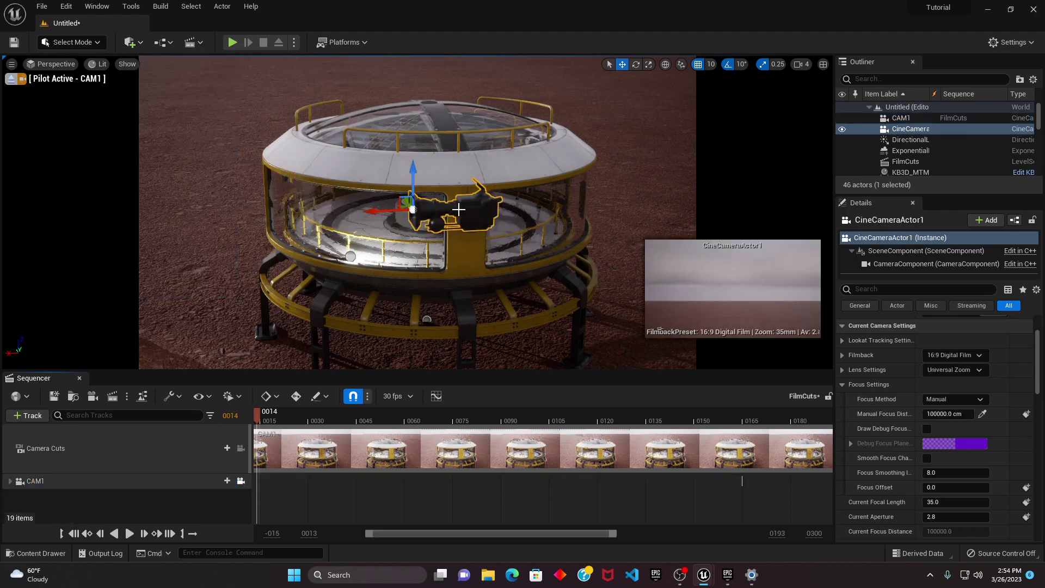
click(917, 131)
click(917, 129)
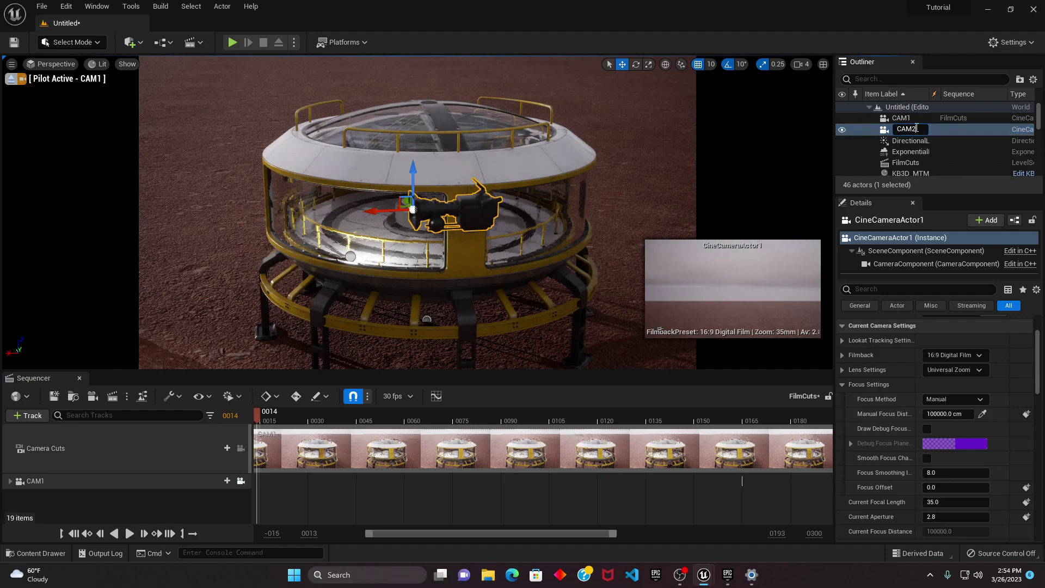
key(Return)
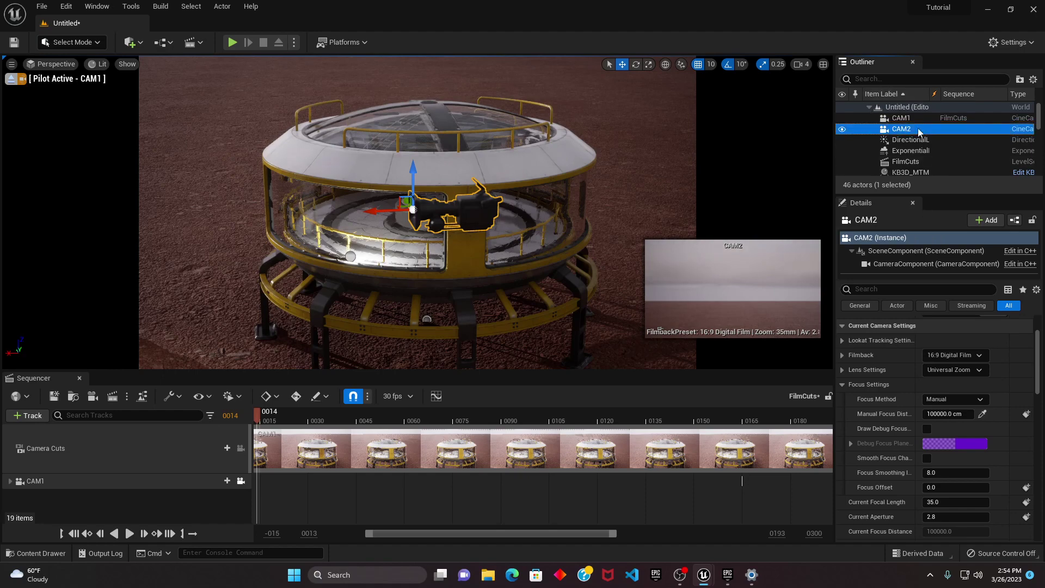
Snap CAM2 to the current view and switch the viewport to look through CAM2
right_click(911, 128)
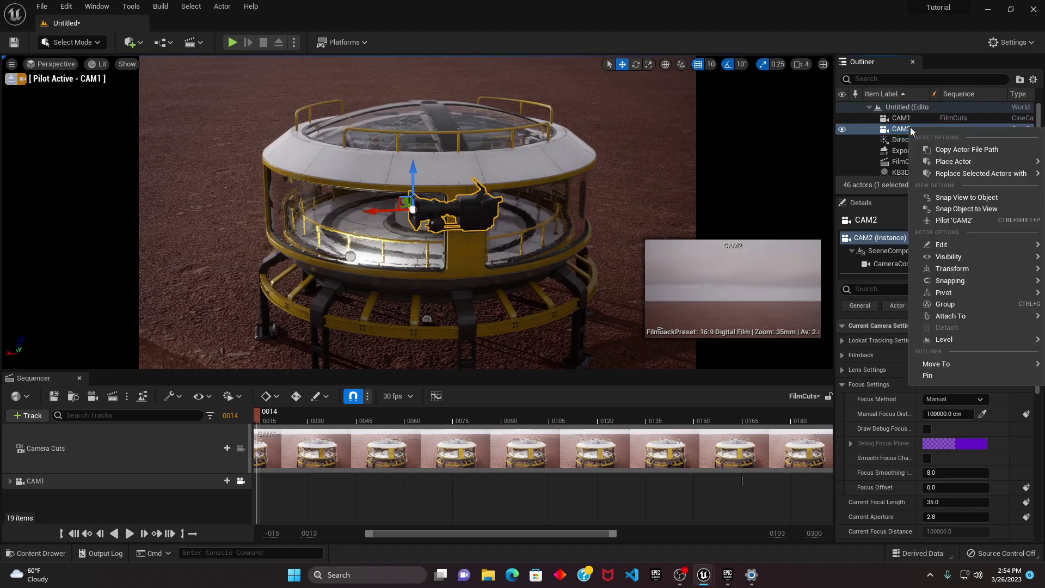
click(956, 209)
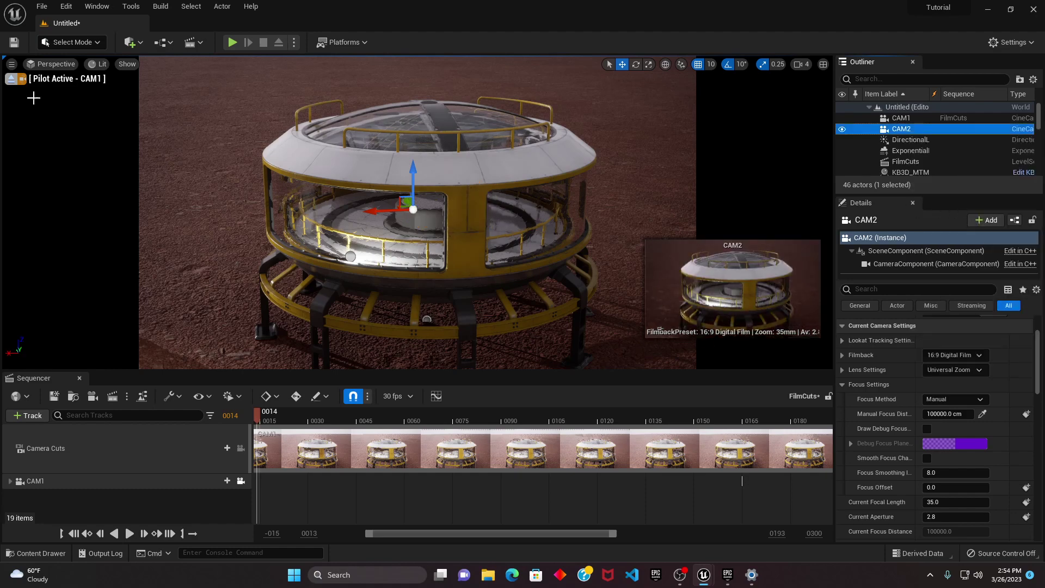
click(54, 66)
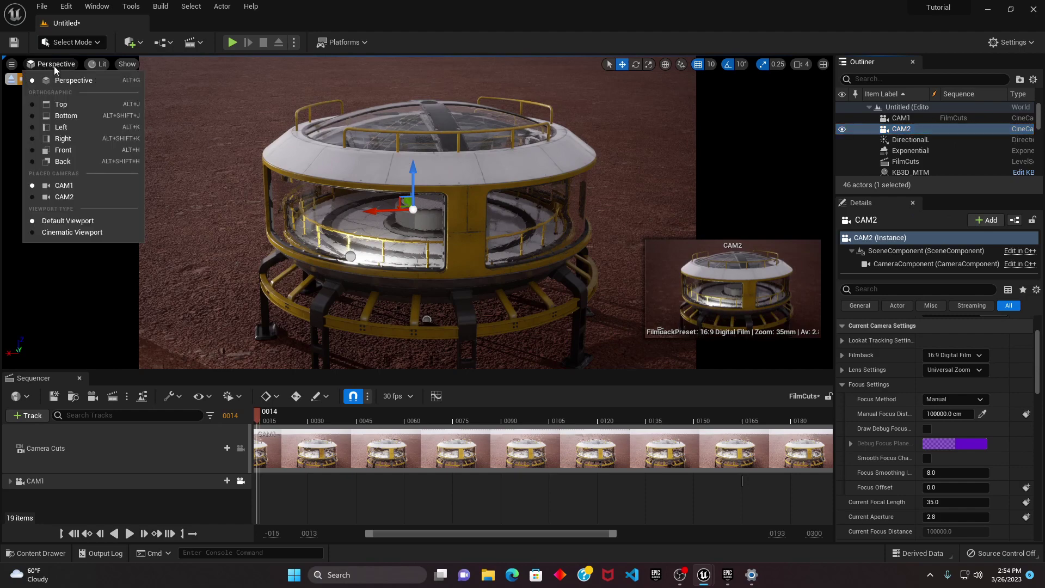
click(60, 198)
Fly CAM2 over to the white rover and frame it from the front, looking down from above
right_drag(318, 252, 227, 278)
scroll(584, 215, down, 1)
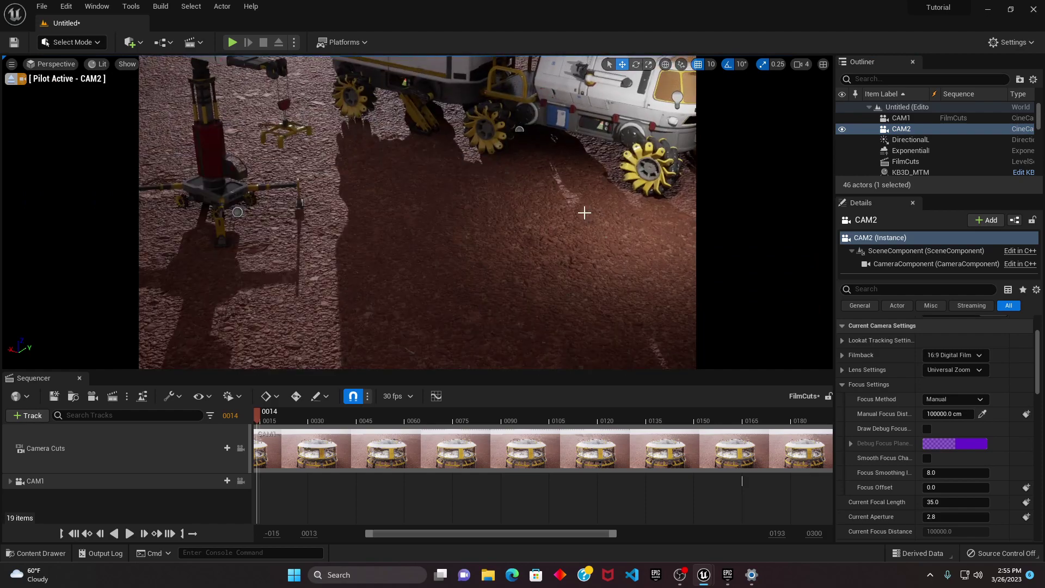
key(w)
right_drag(583, 214, 642, 198)
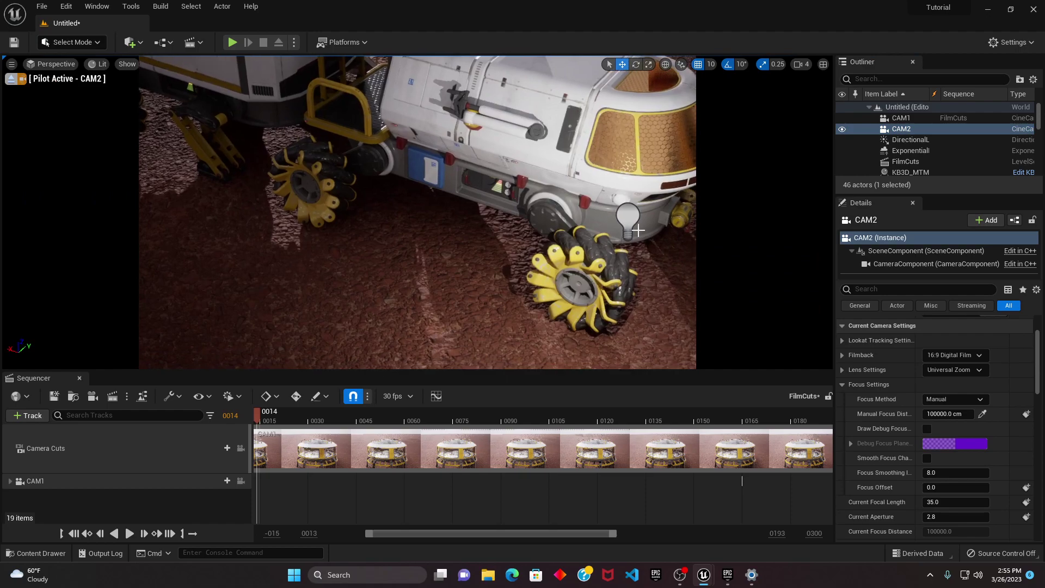
mouse_move(589, 234)
right_down()
mouse_move(621, 207)
mouse_move(598, 229)
right_up()
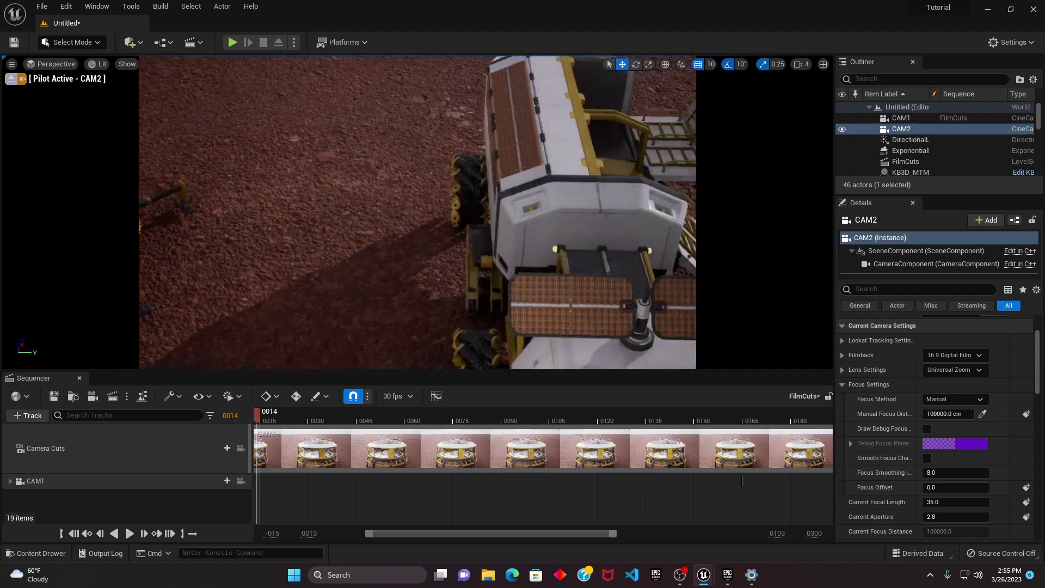
right_drag(599, 228, 598, 207)
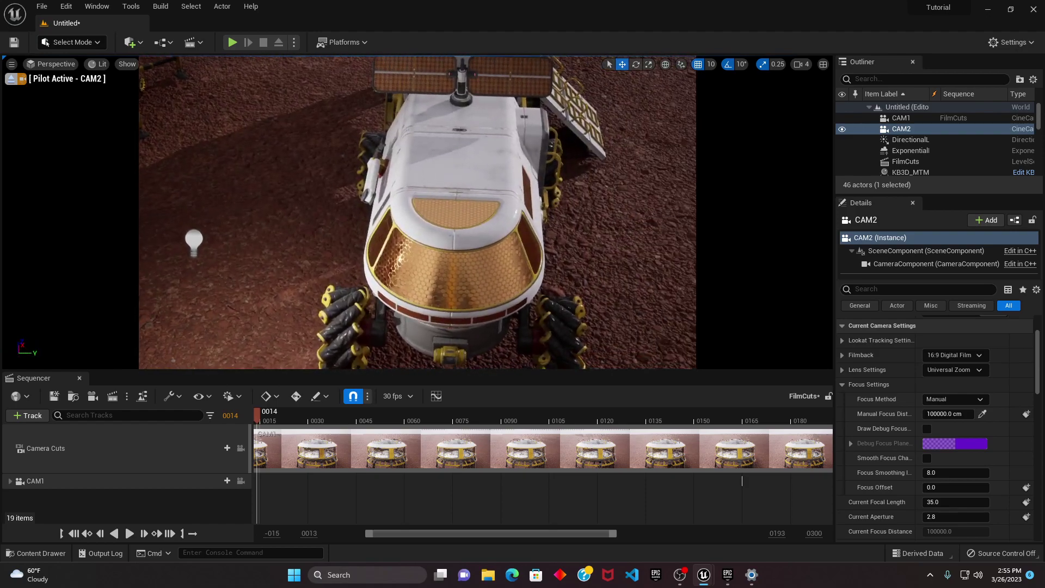
mouse_move(599, 207)
right_down()
mouse_move(586, 207)
mouse_move(596, 229)
mouse_move(601, 209)
right_up()
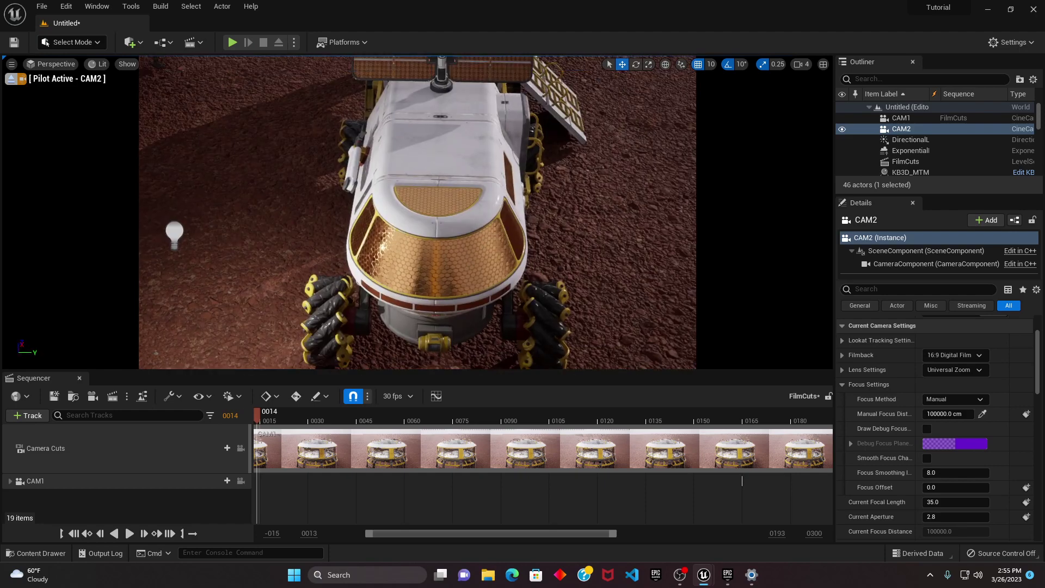
scroll(516, 188, down, 4)
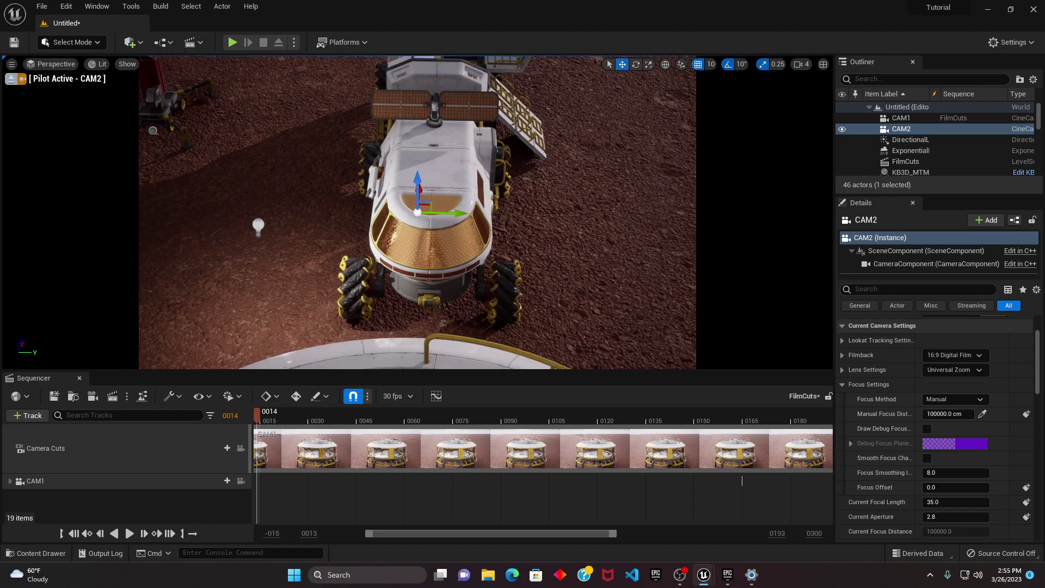
mouse_move(480, 185)
right_down()
mouse_move(476, 170)
mouse_move(478, 180)
right_up()
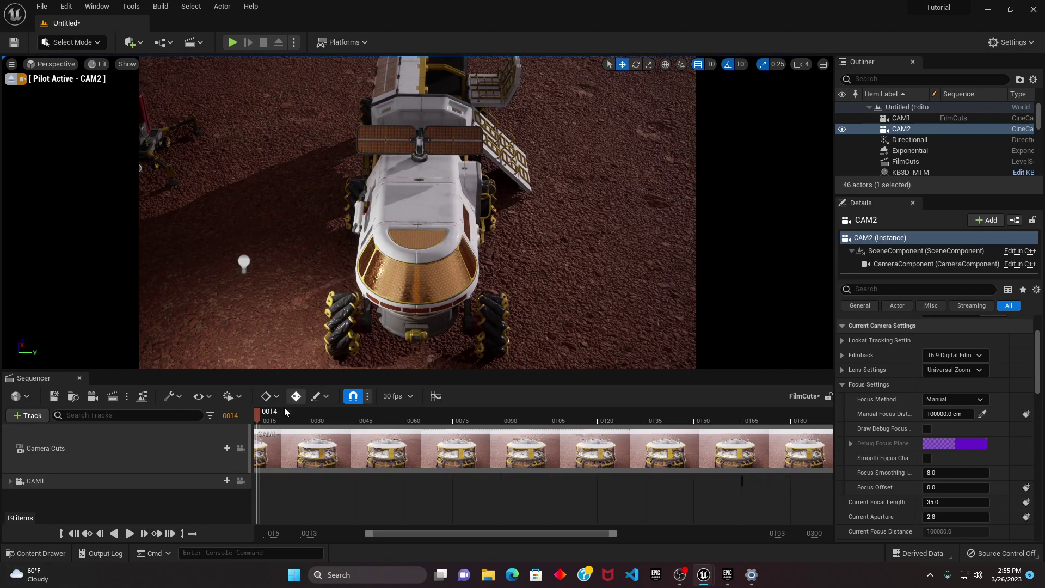
Widen the visible timeline range to span frames -15 to 300 and place the playhead at frame 0
mouse_move(260, 413)
mouse_down()
mouse_move(299, 414)
mouse_move(260, 425)
mouse_up()
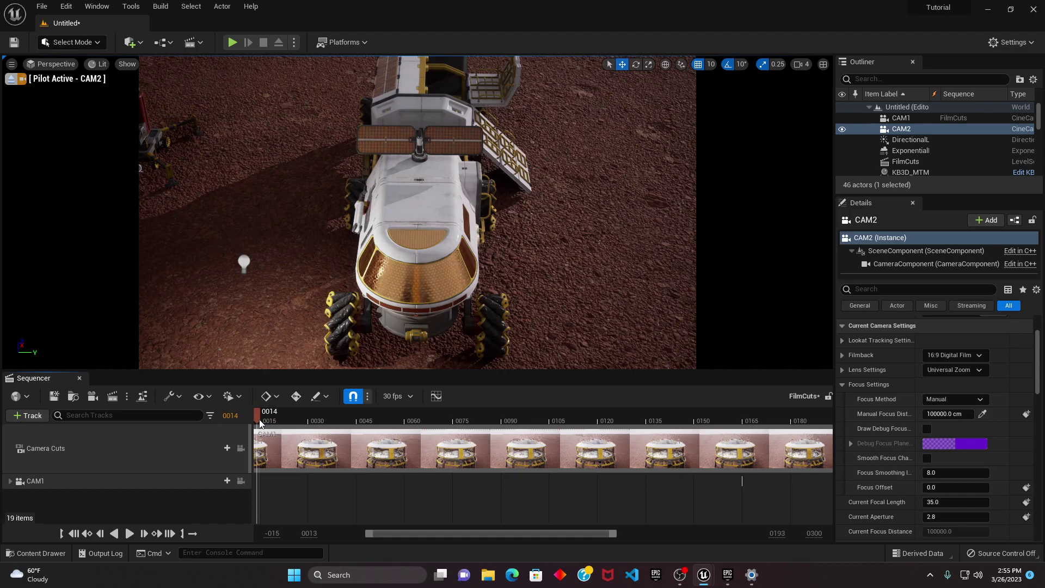
click(621, 417)
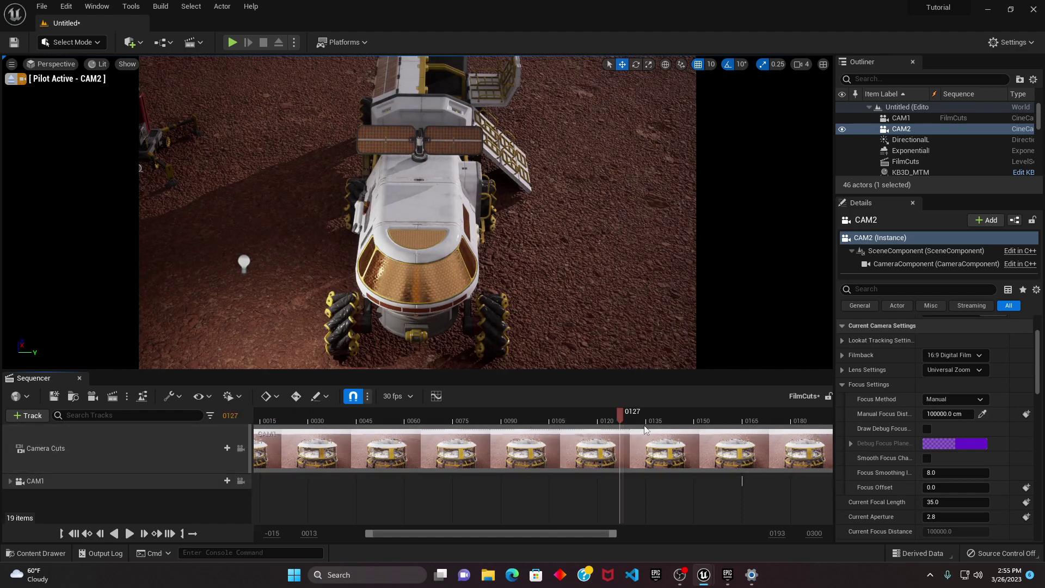
drag(644, 430, 318, 430)
drag(614, 537, 756, 535)
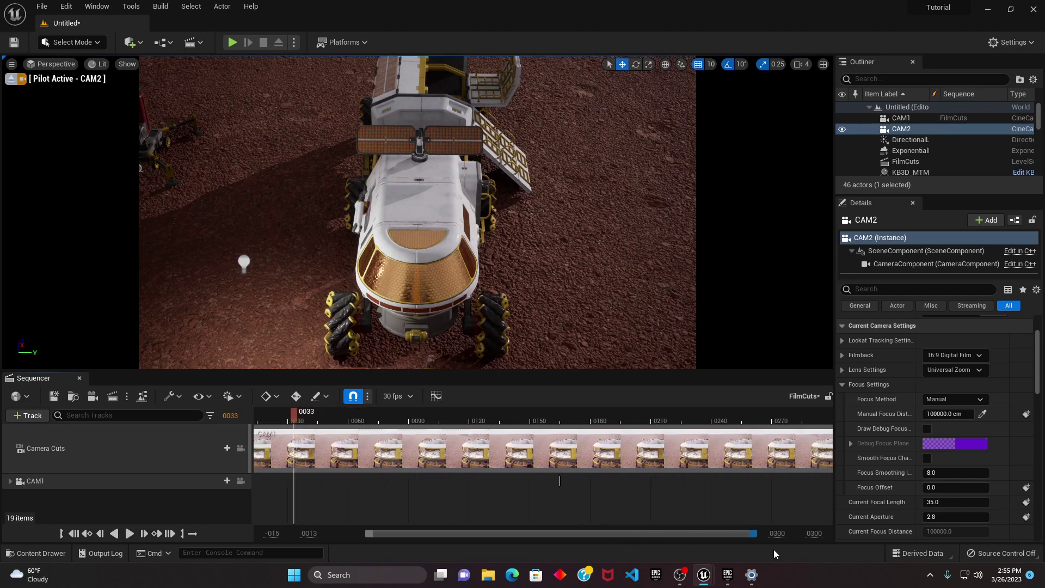
drag(368, 535, 323, 539)
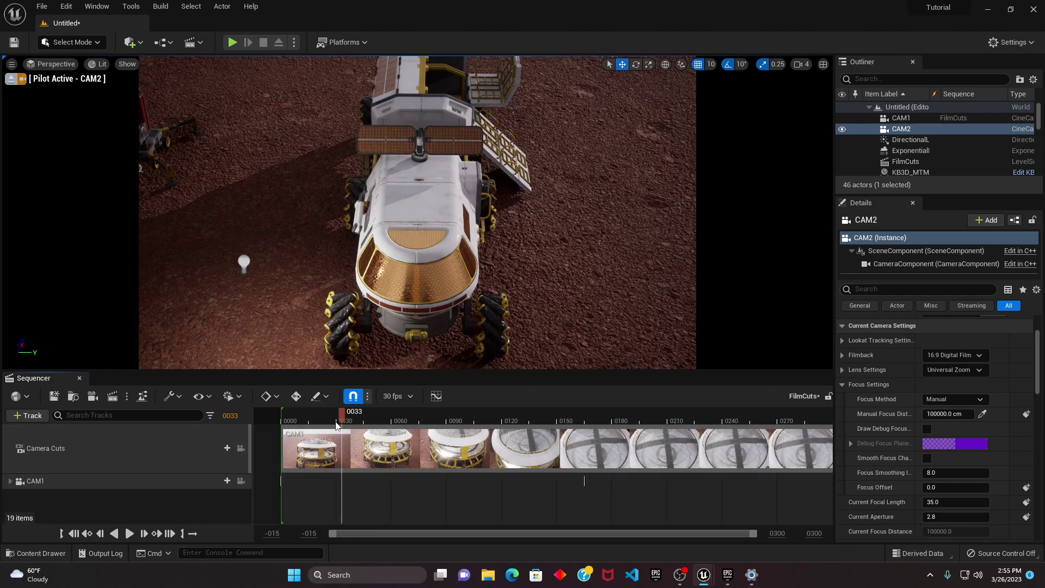
drag(337, 418, 283, 424)
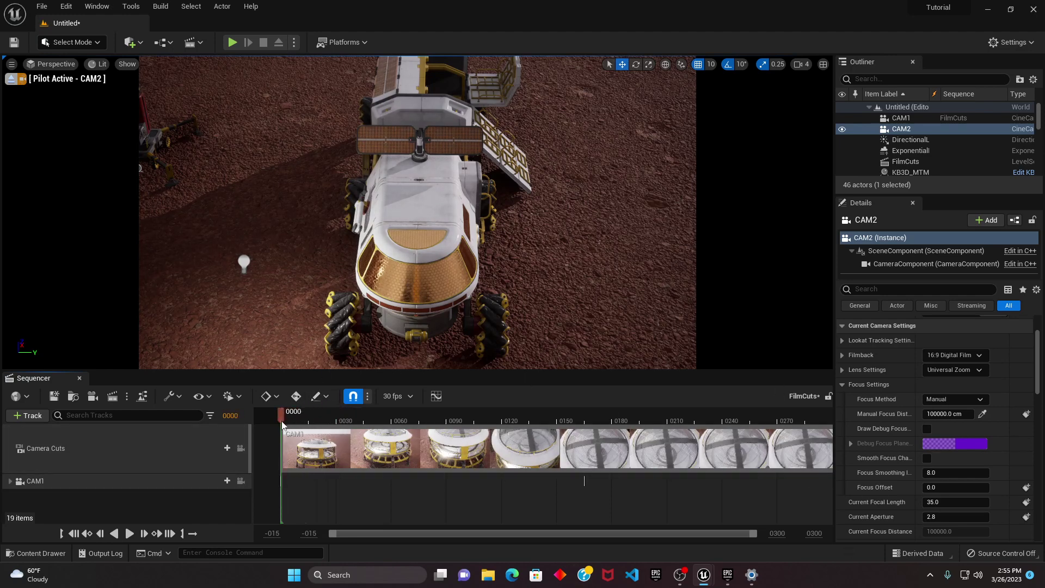
Add CAM2 to the FilmCuts sequence and select its Transform track
drag(900, 129, 331, 371)
drag(153, 492, 149, 495)
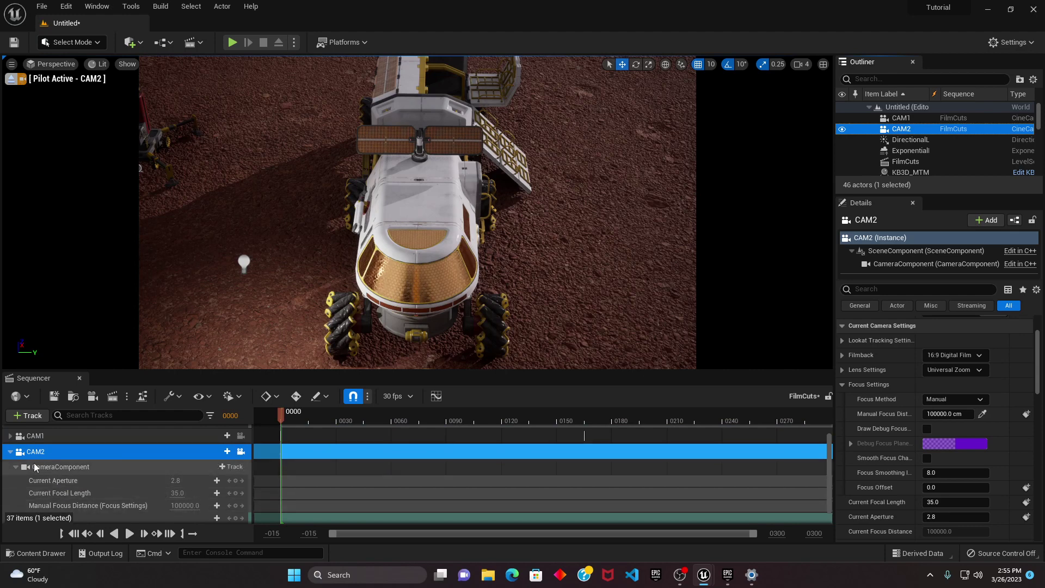
scroll(60, 479, down, 1)
click(63, 499)
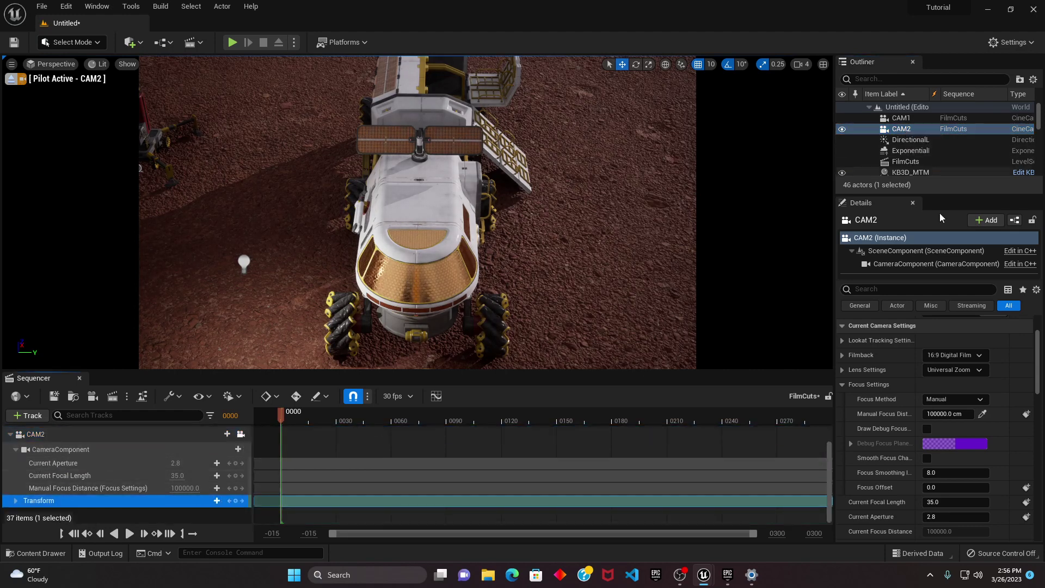
Sample CAM2's manual focus distance from the rover's front, slightly adjust the framing, and keyframe its Transform at frame 0
click(983, 413)
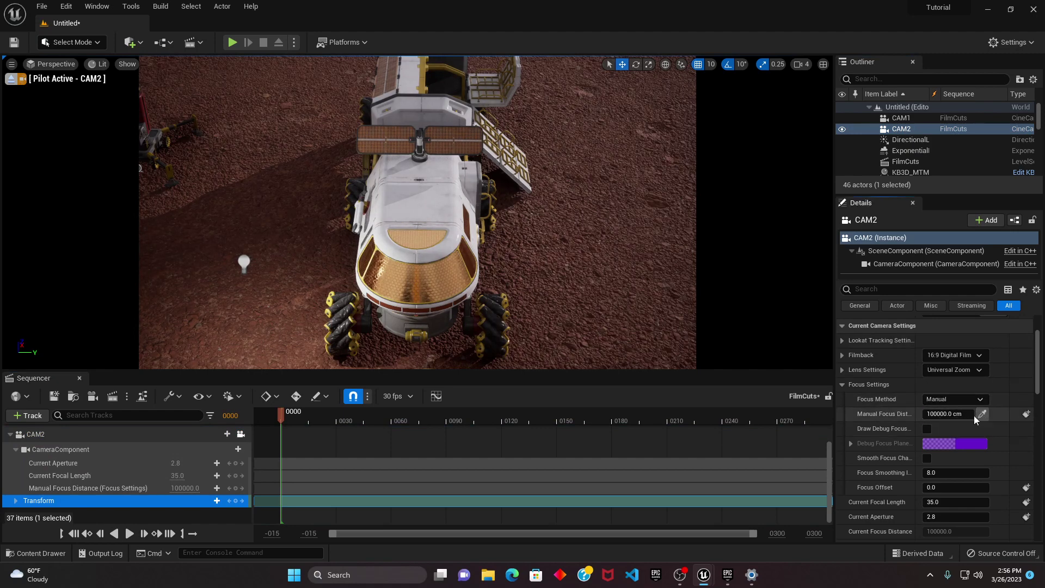
click(432, 250)
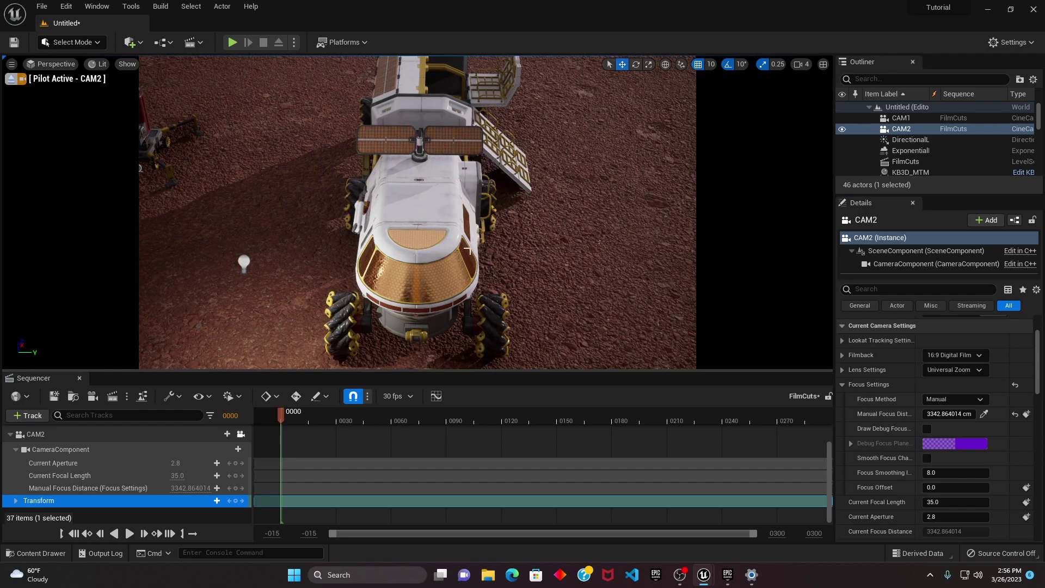
drag(418, 250, 452, 248)
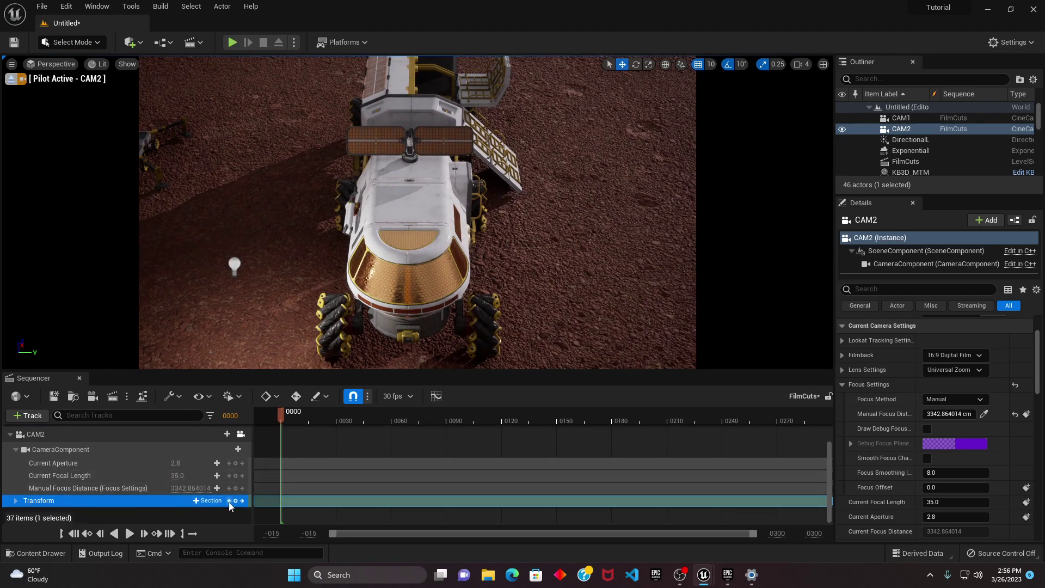
click(236, 500)
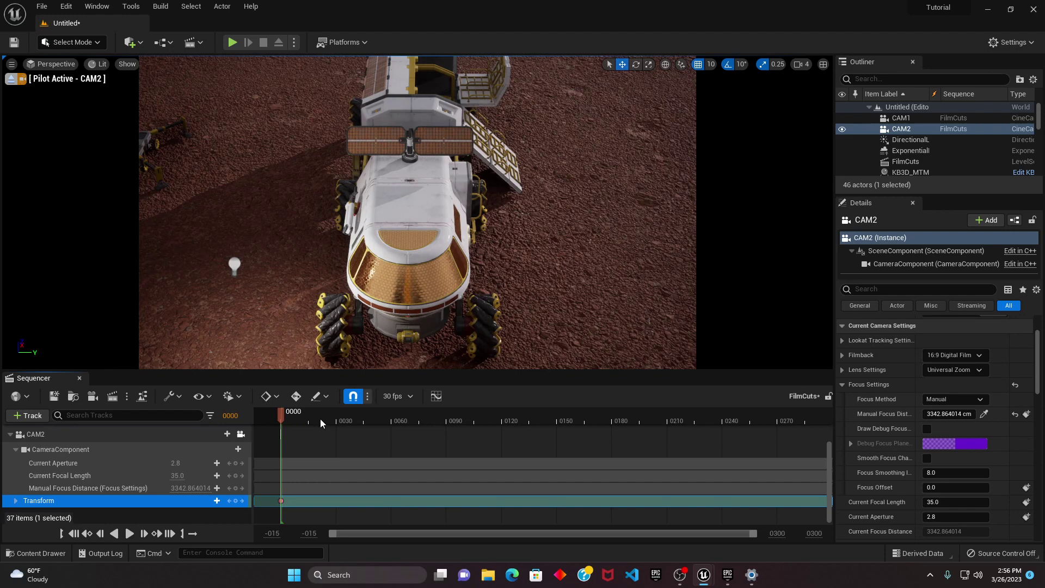
At frame 150, fly CAM2 around to a side view of the whole rover and keyframe its Transform
drag(320, 420, 527, 426)
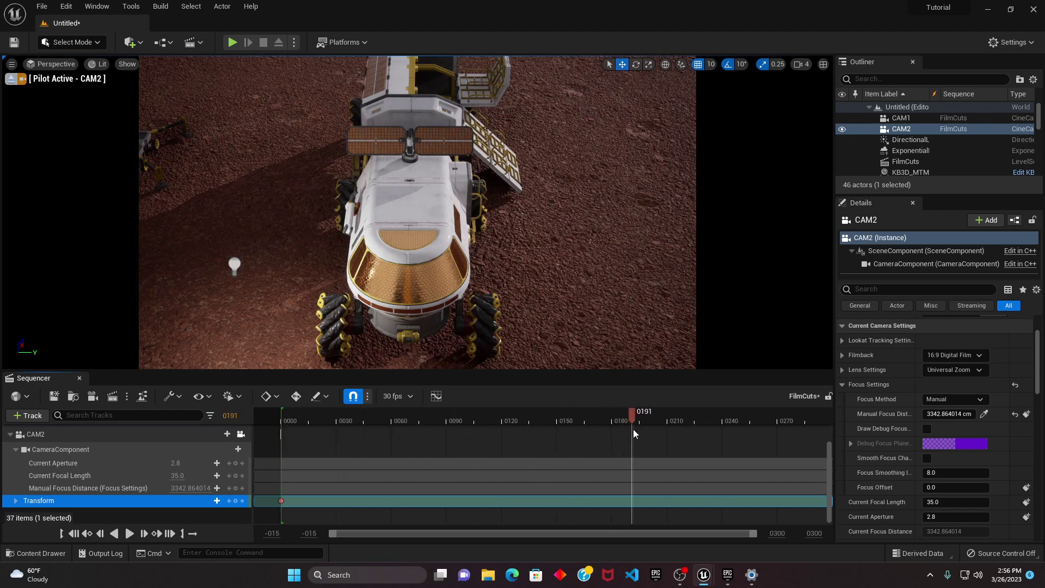
drag(633, 431, 558, 422)
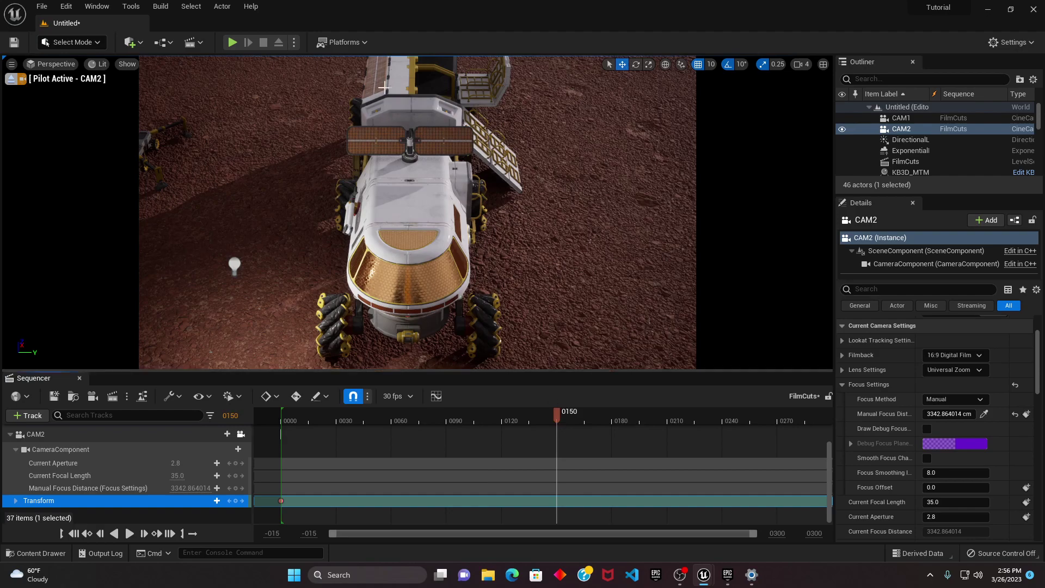
drag(490, 262, 543, 223)
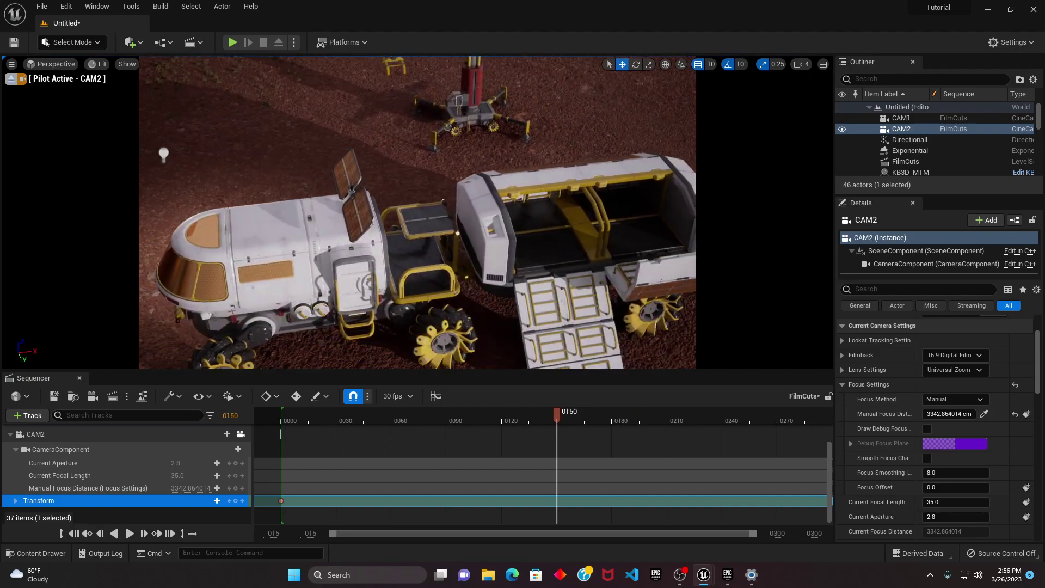
right_drag(423, 195, 510, 165)
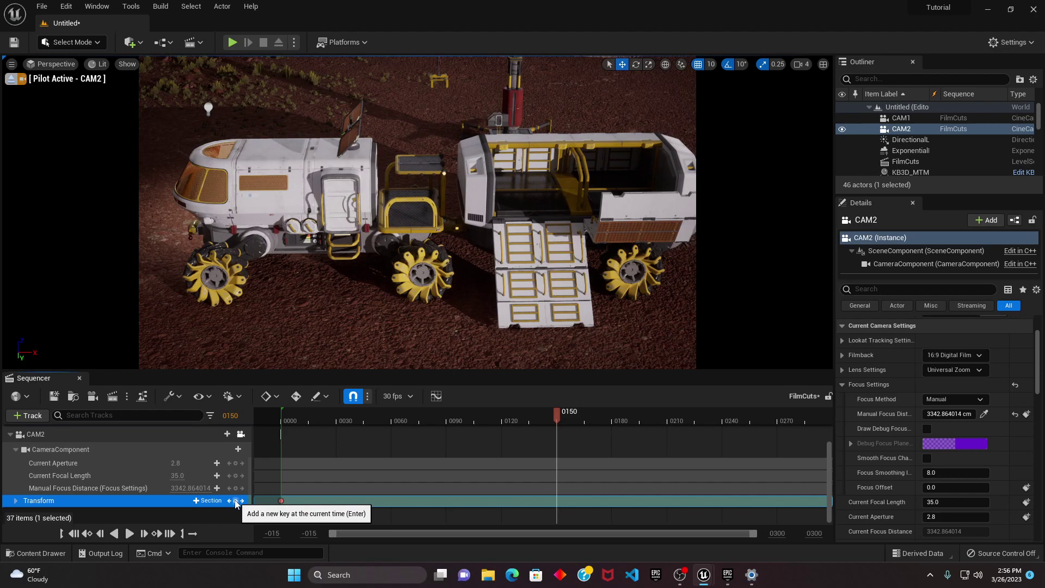
click(236, 500)
Return the playhead to frame 0 and play back the CAM2 move around the rover
click(459, 419)
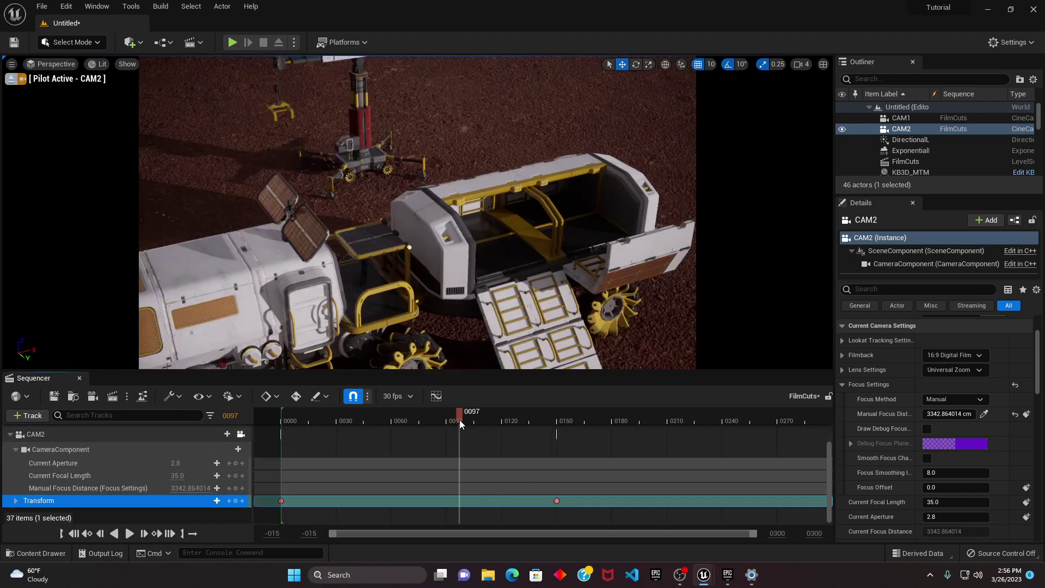
drag(459, 420, 283, 445)
key(space)
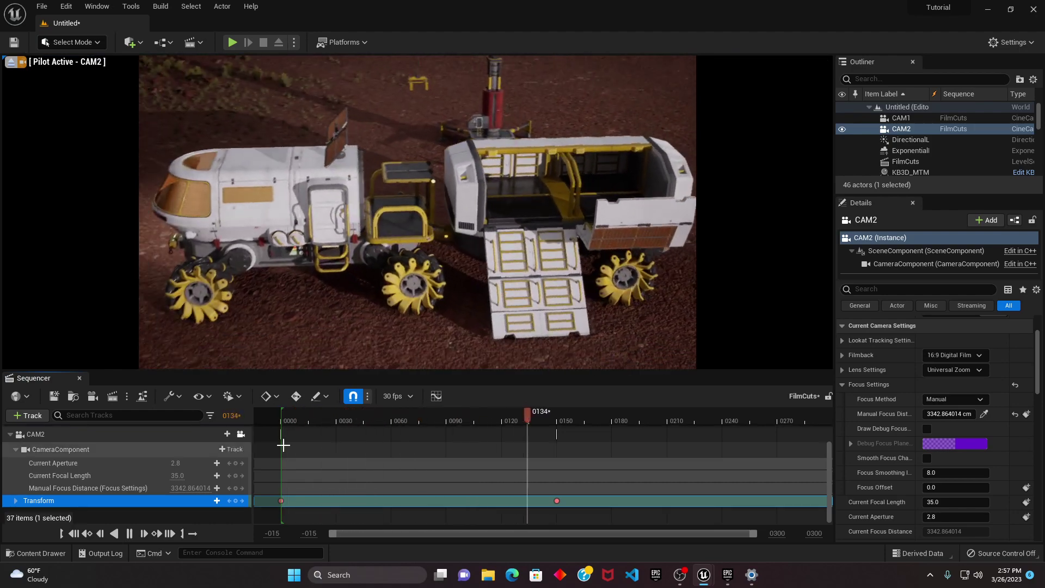
Stop playback and set both CAM2 Transform keyframes to Linear interpolation
key(space)
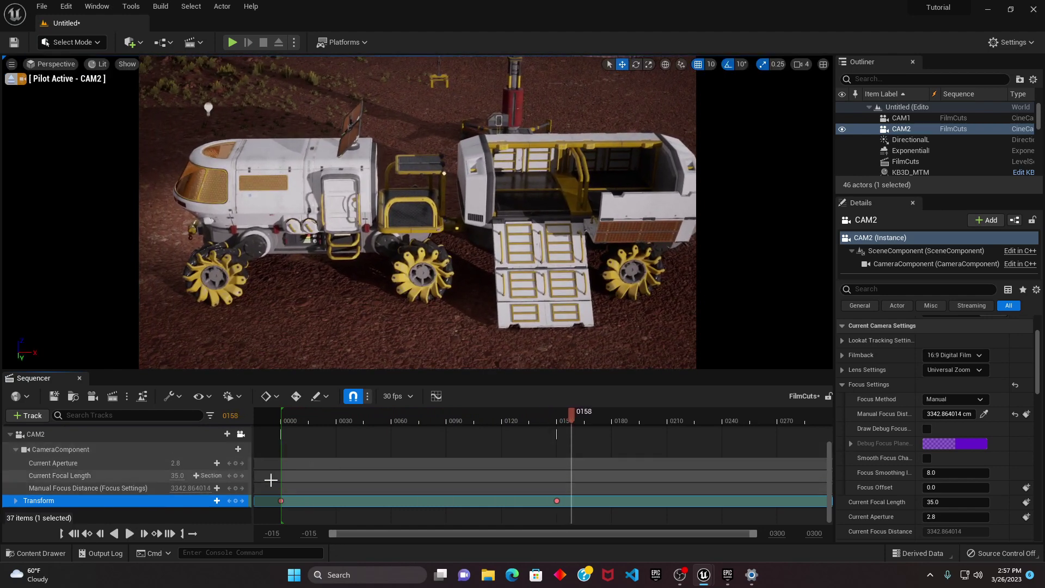
drag(270, 479, 295, 503)
drag(553, 503, 557, 502)
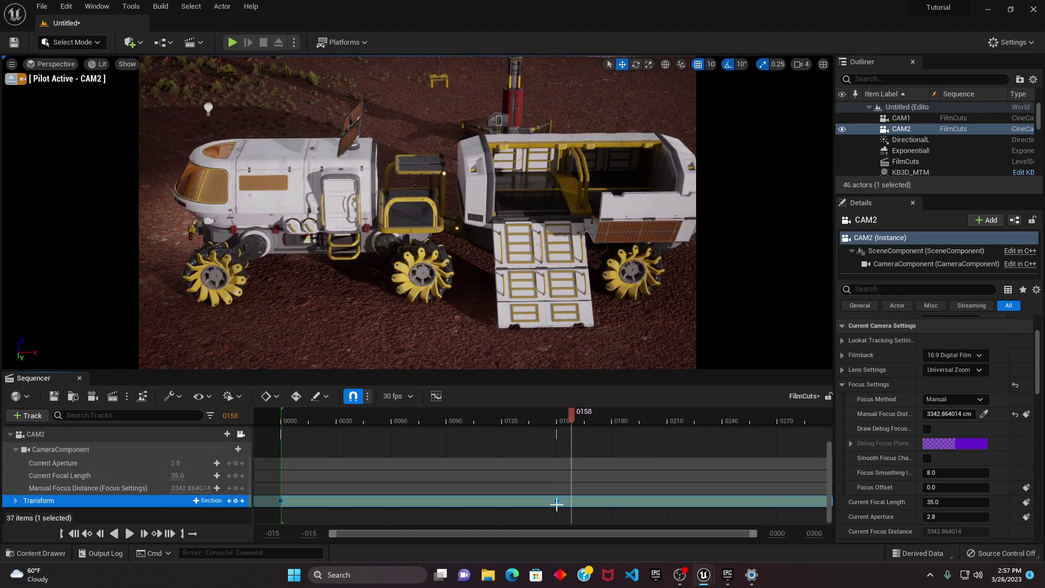
right_click(553, 501)
mouse_move(593, 308)
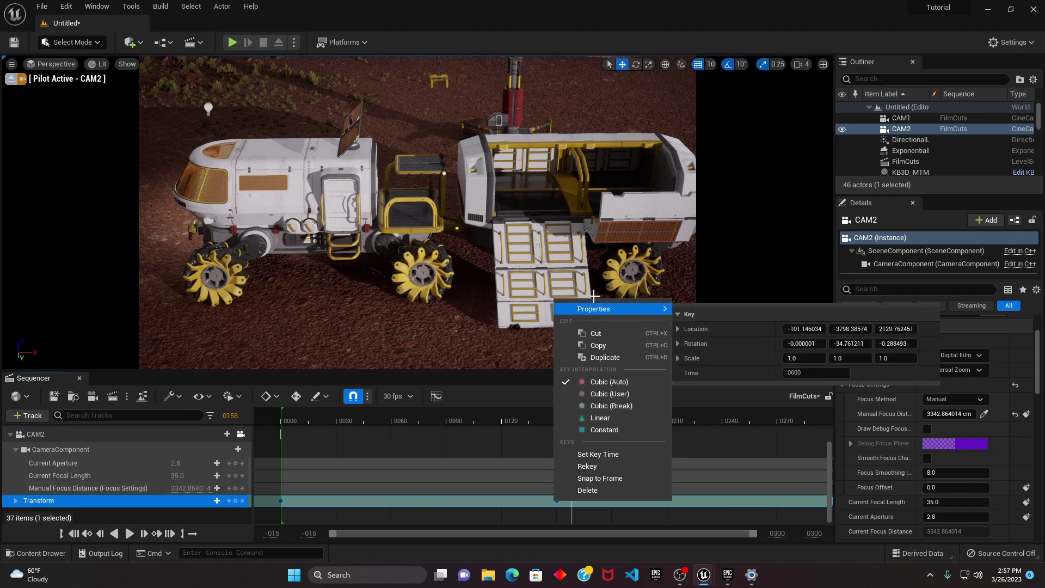
click(599, 418)
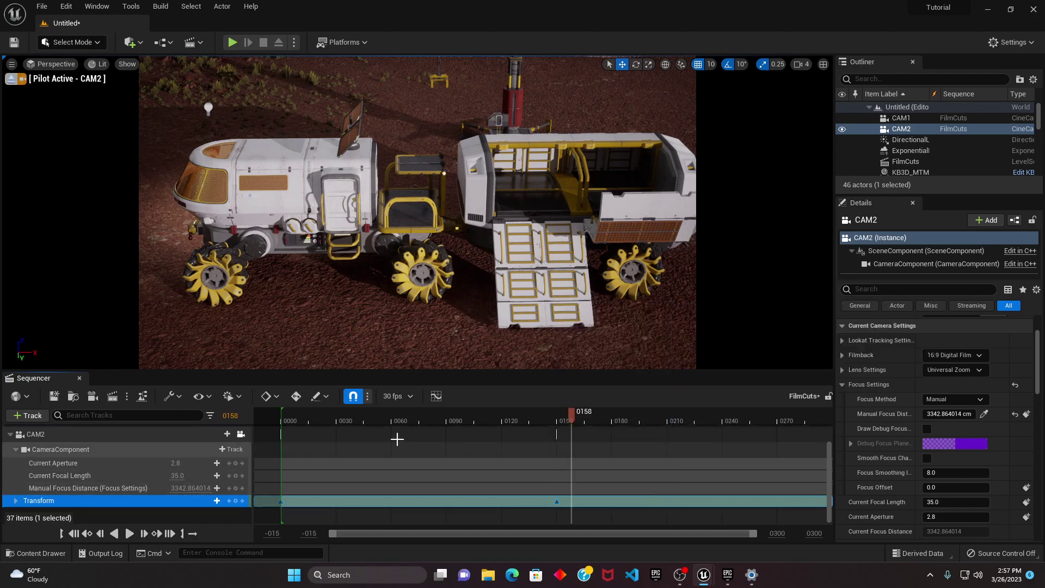
Move the playhead back near the start and play back the CAM2 move with linear keyframes
drag(370, 419, 287, 418)
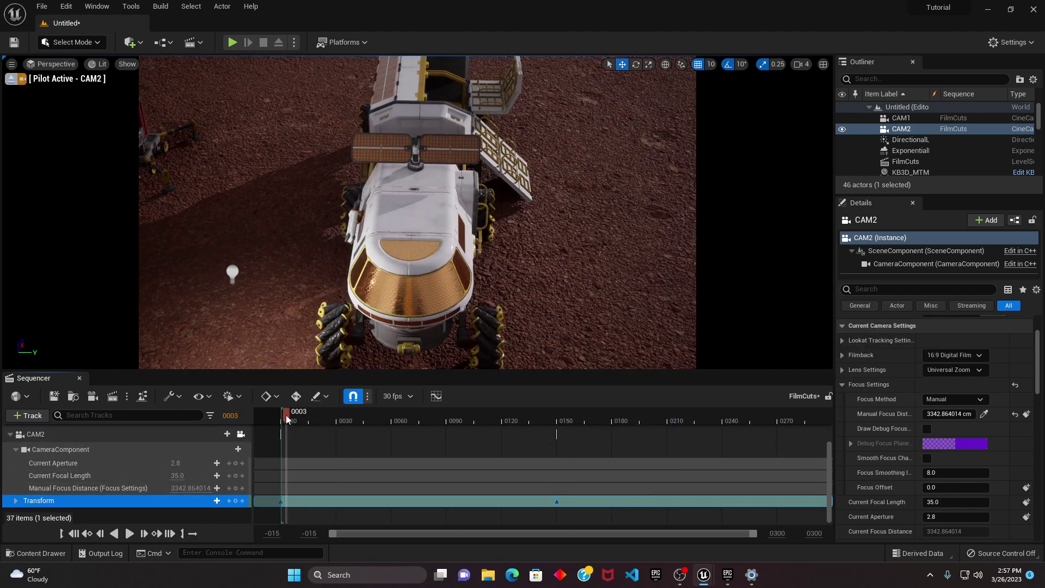
key(space)
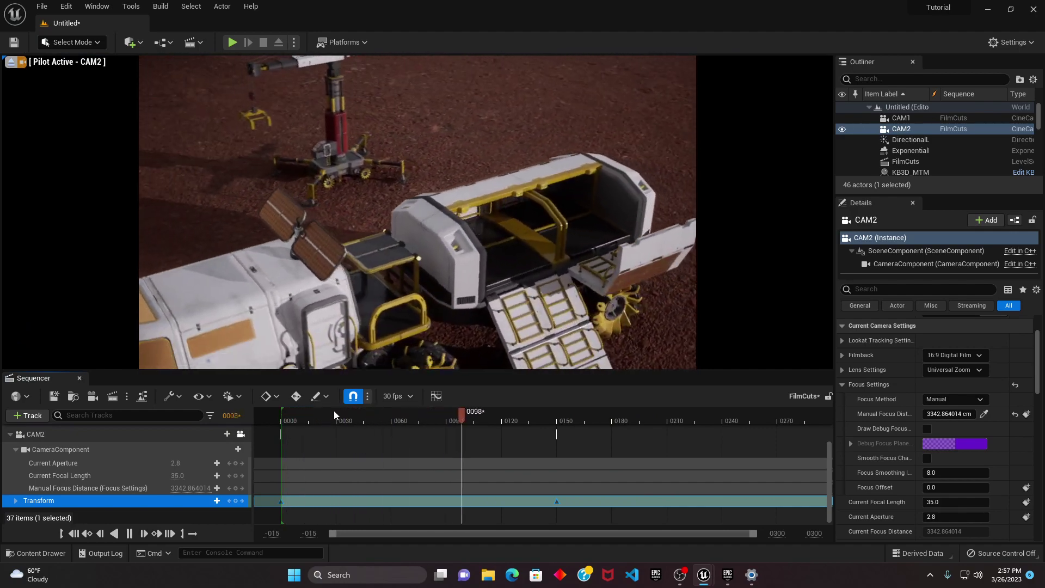
key(space)
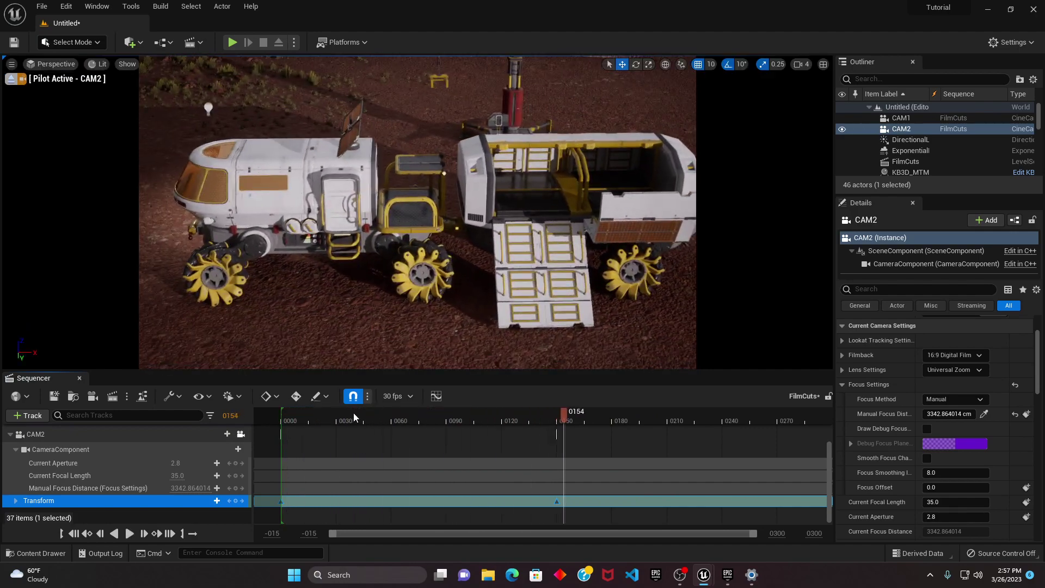
Collapse the CAM2 tracks in the sequence and return the playhead to frame 0
click(15, 449)
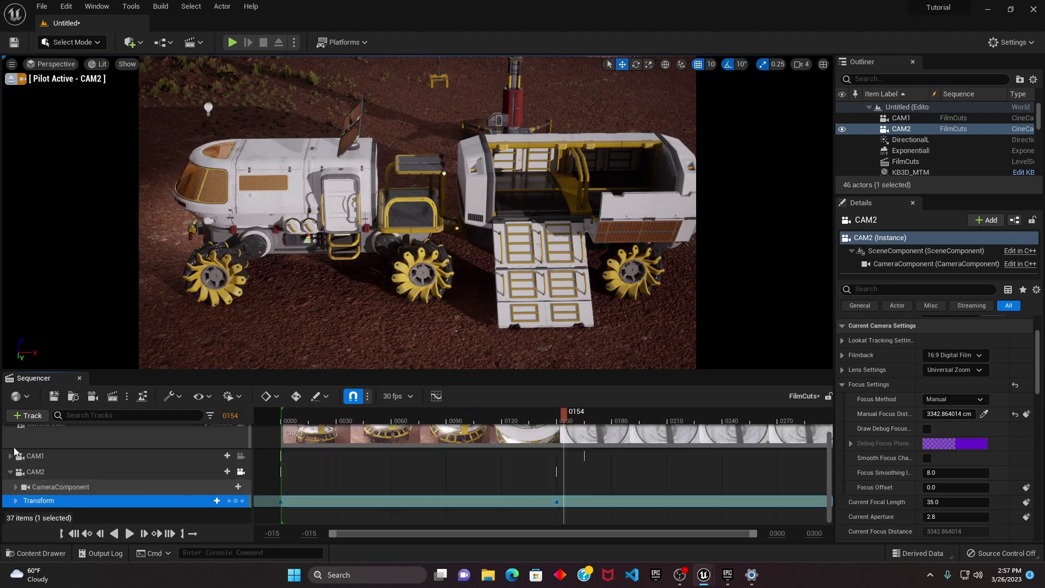
click(10, 472)
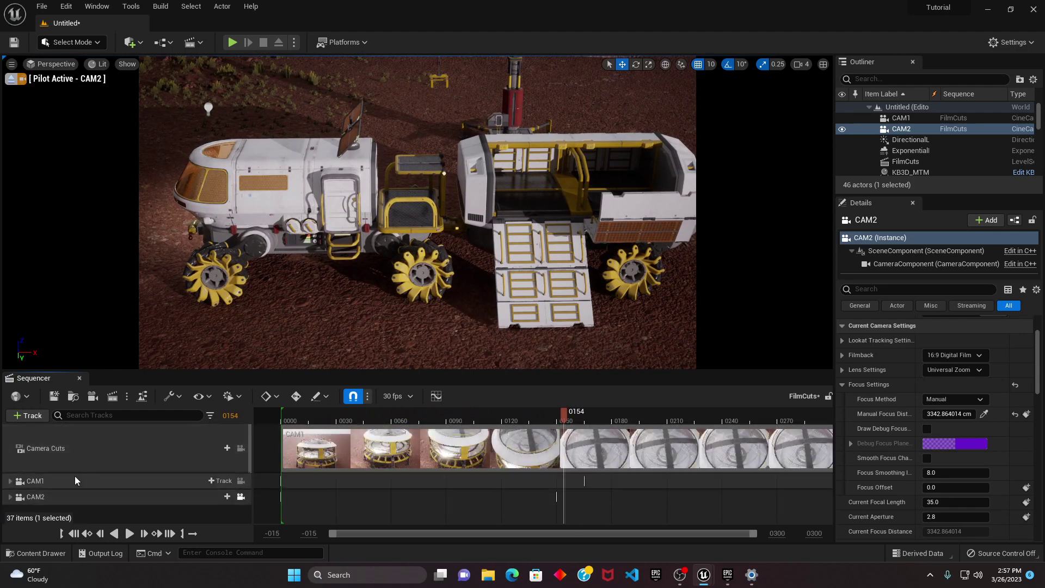
drag(564, 412, 282, 458)
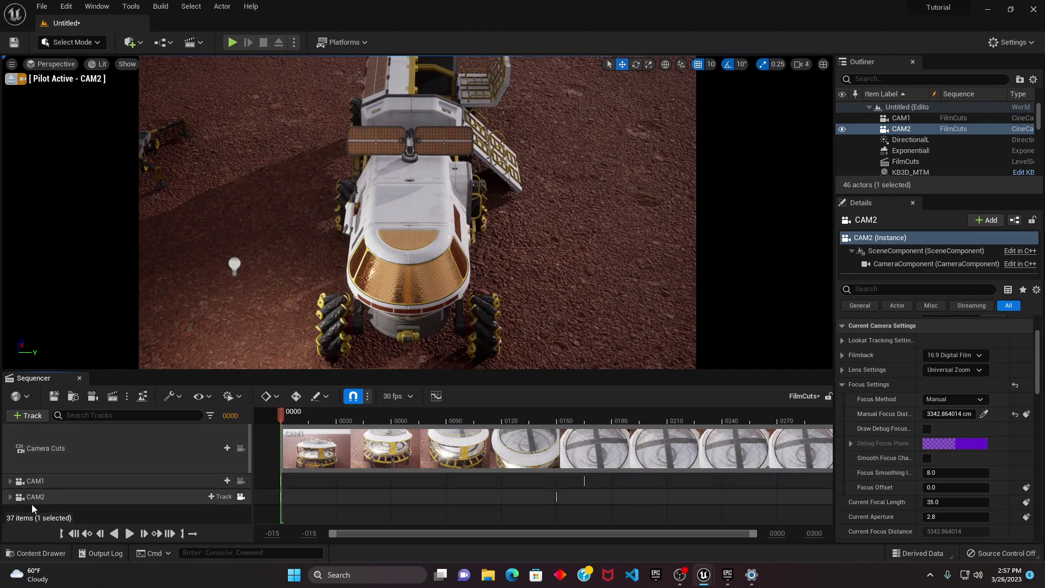
Add a cut to the existing CAM1 binding on the Camera Cuts track at frame 2
click(37, 450)
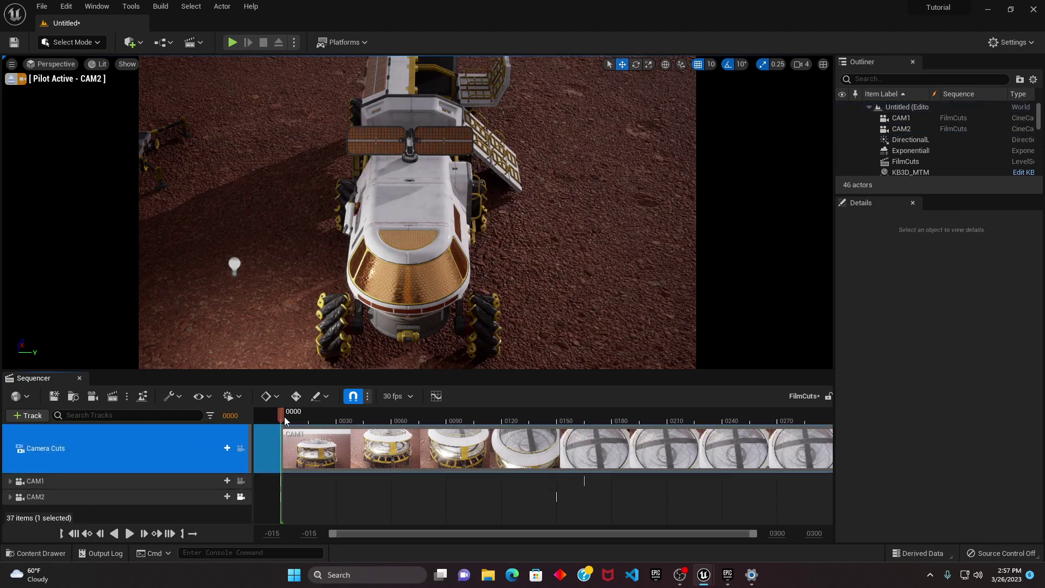
drag(286, 420, 287, 421)
click(218, 451)
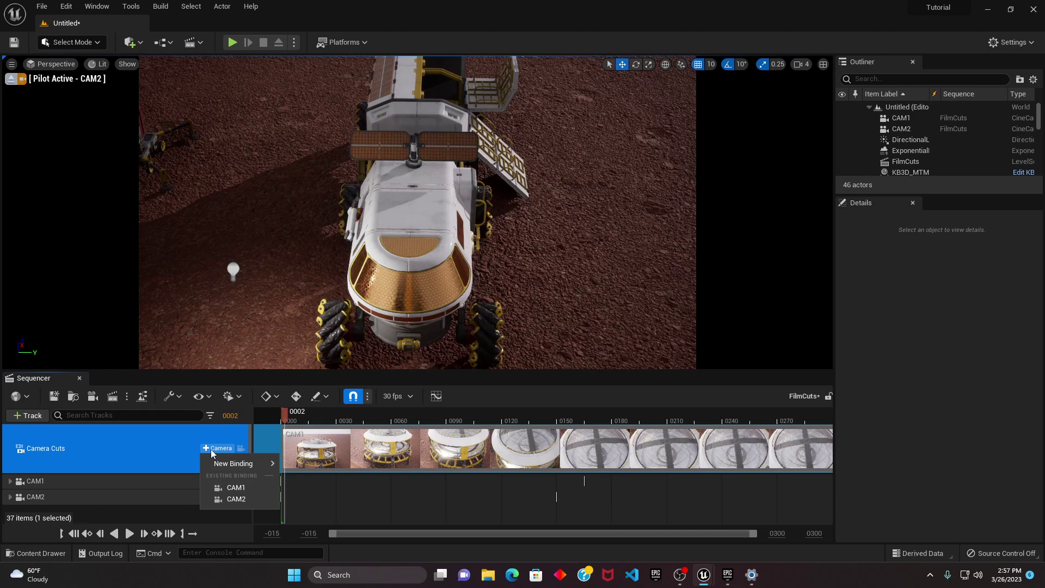
mouse_move(220, 463)
click(191, 446)
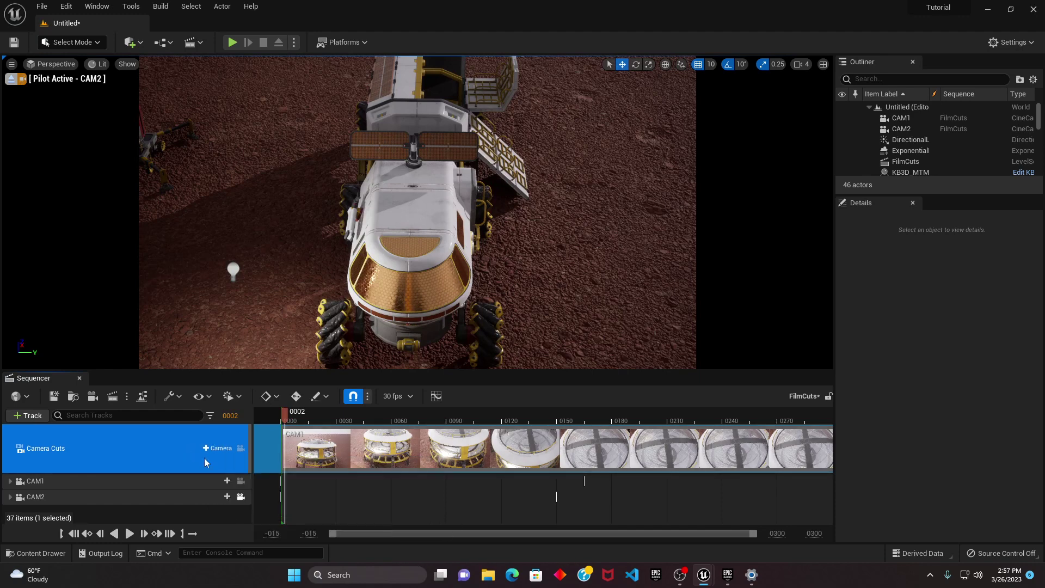
click(220, 450)
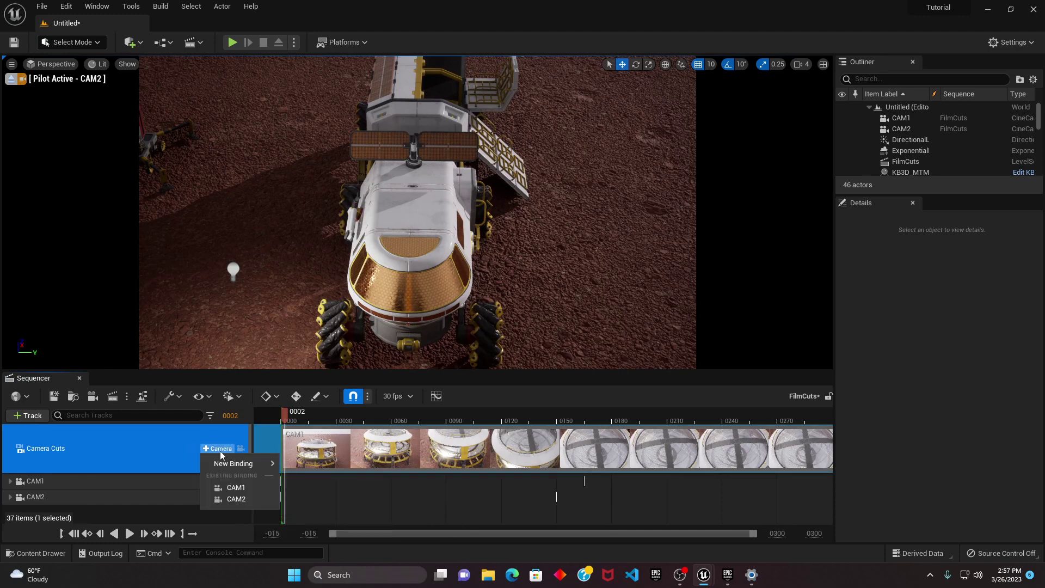
click(234, 487)
Play the sequence while the viewport is still piloting CAM2
key(space)
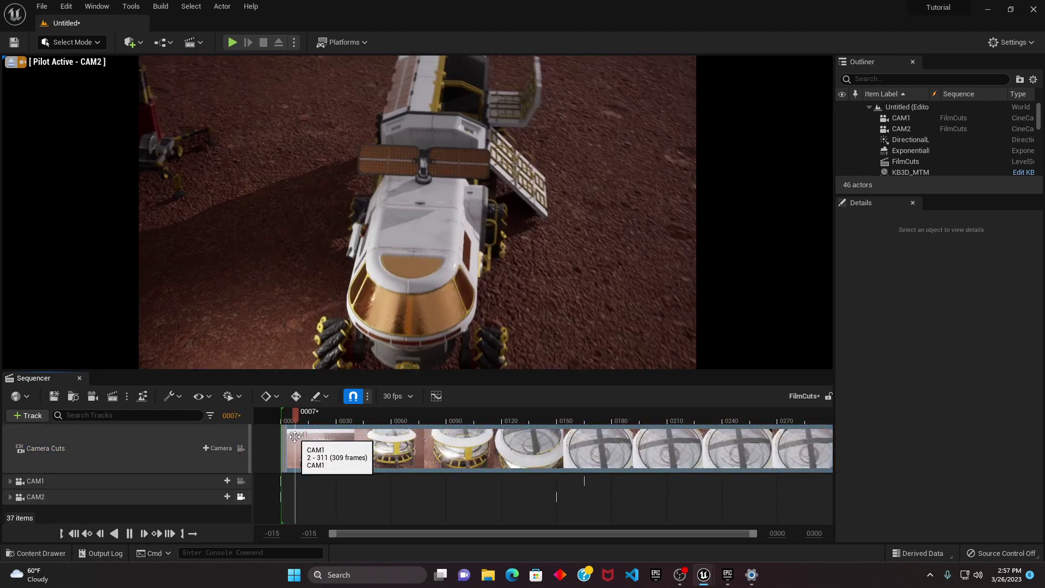
key(space)
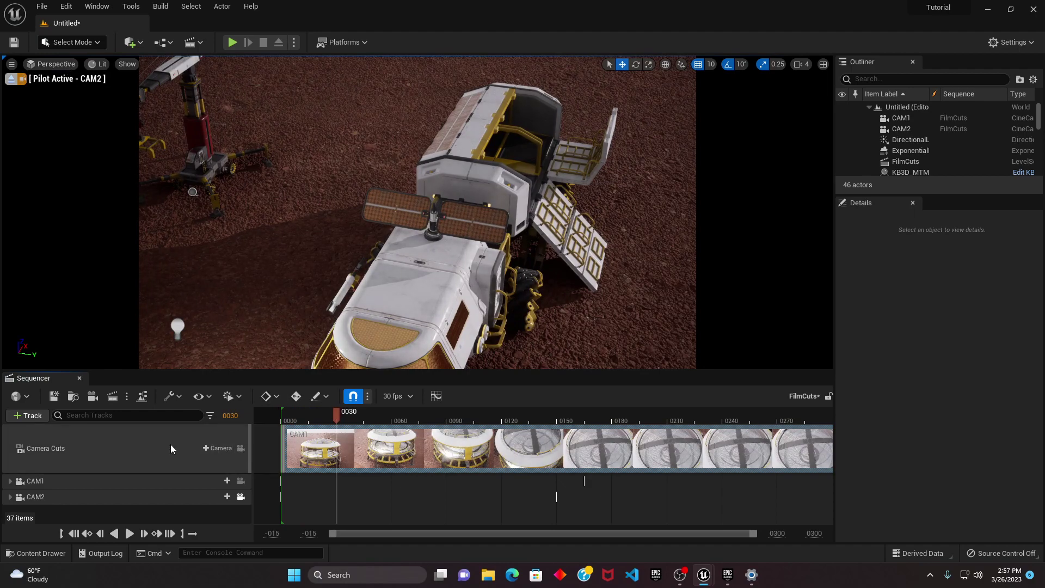
key(space)
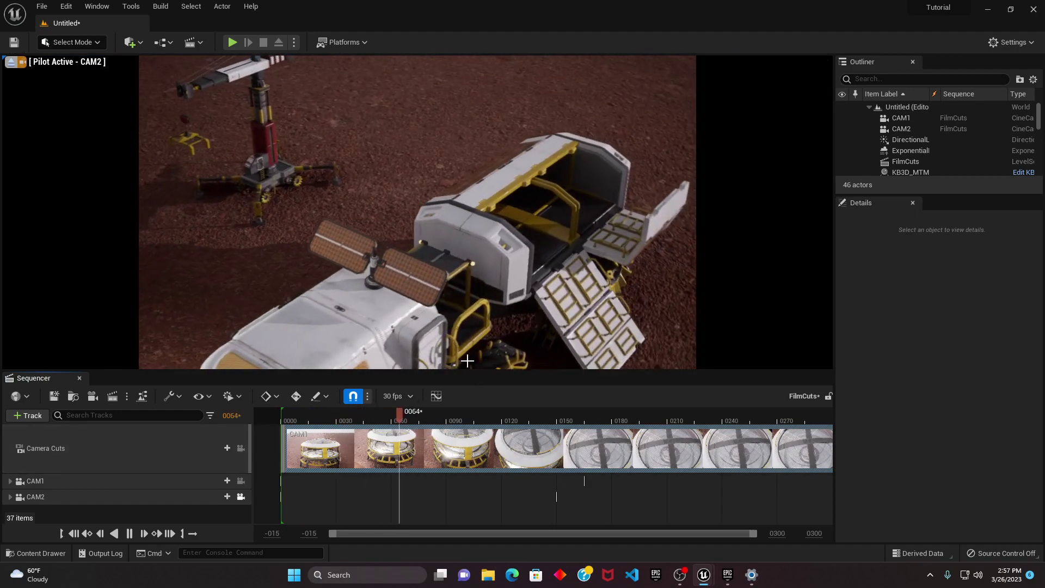
Return the playhead to frame 1, unlock CAM2 from the viewport and lock the viewport to Camera Cuts
drag(387, 418, 284, 430)
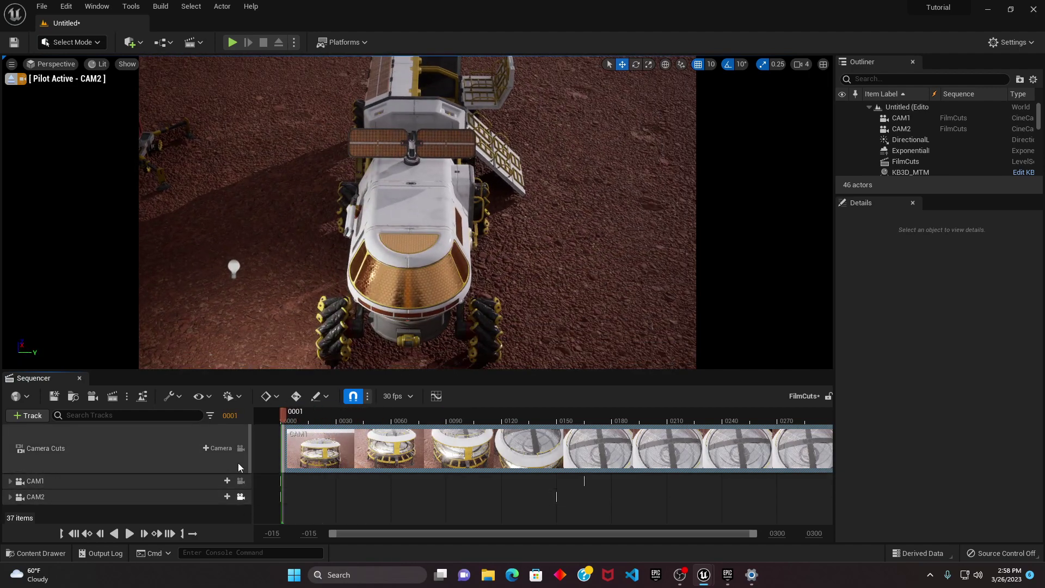
click(240, 497)
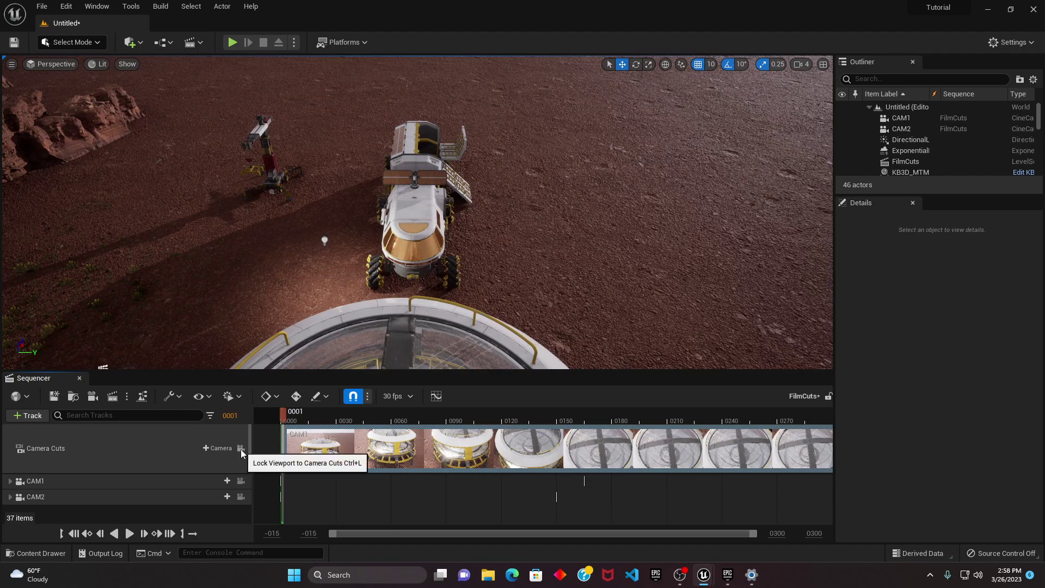
click(241, 448)
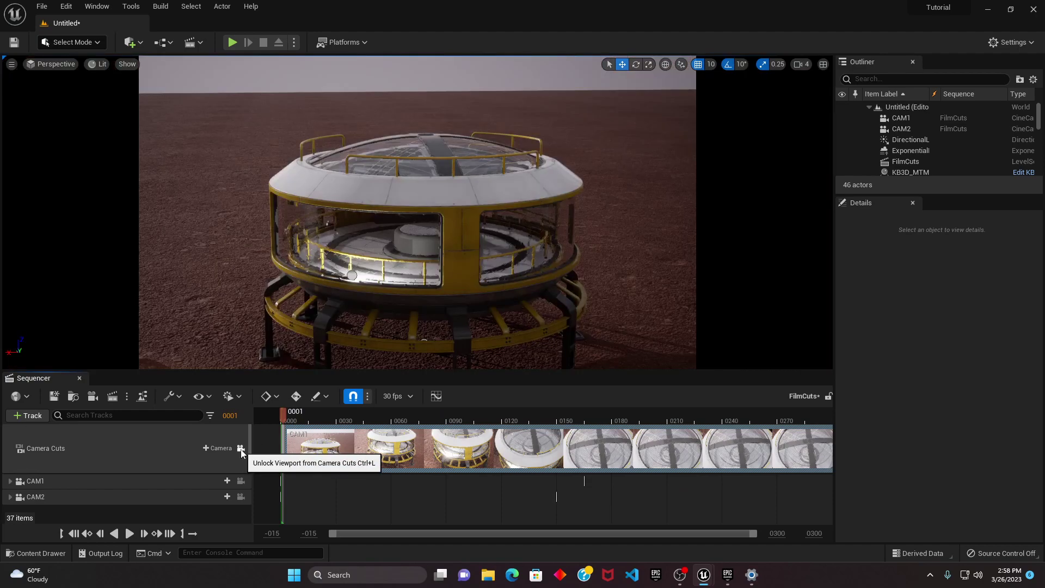
Scrub the opening frames of the camera cuts and compare the CAM2 view with the Camera Cuts view
drag(282, 414, 311, 427)
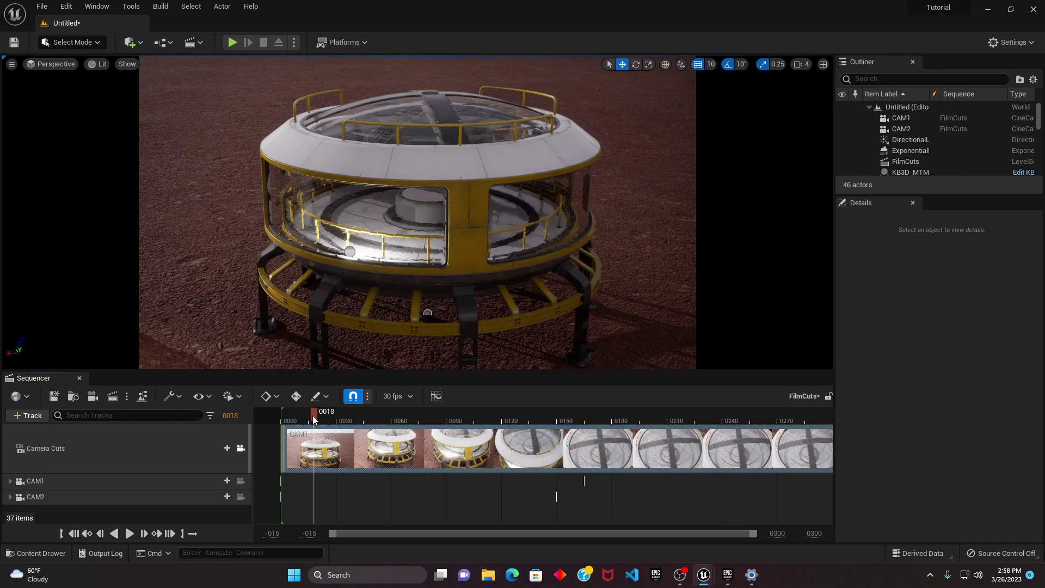
drag(312, 416, 287, 415)
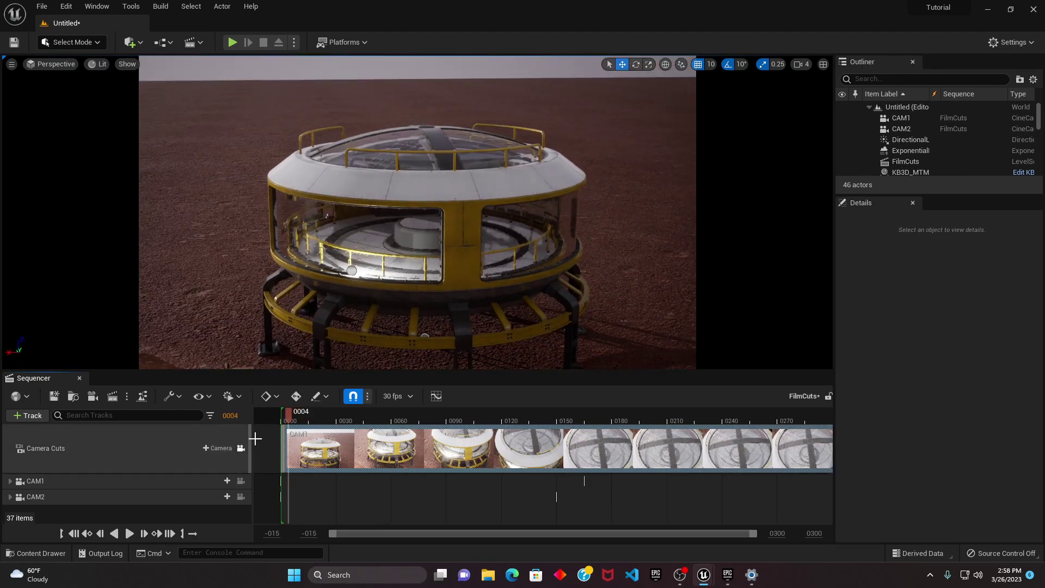
click(240, 496)
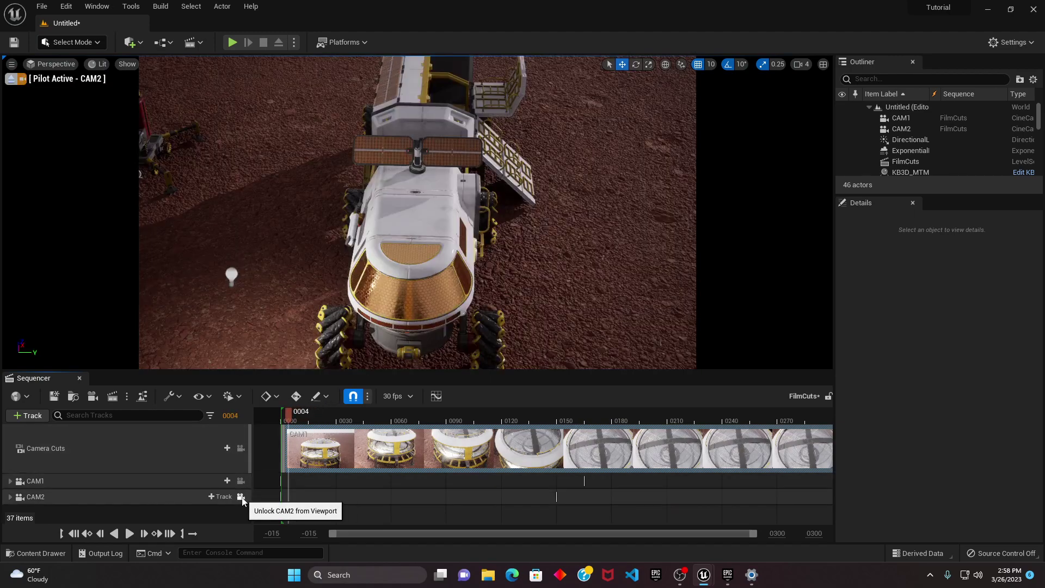
click(241, 495)
click(240, 447)
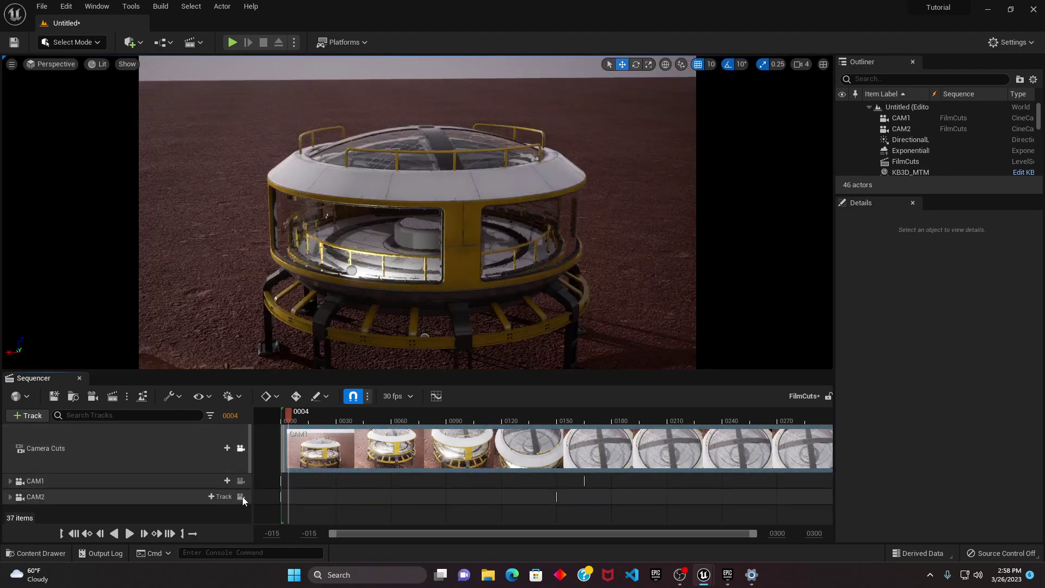
click(241, 496)
click(243, 449)
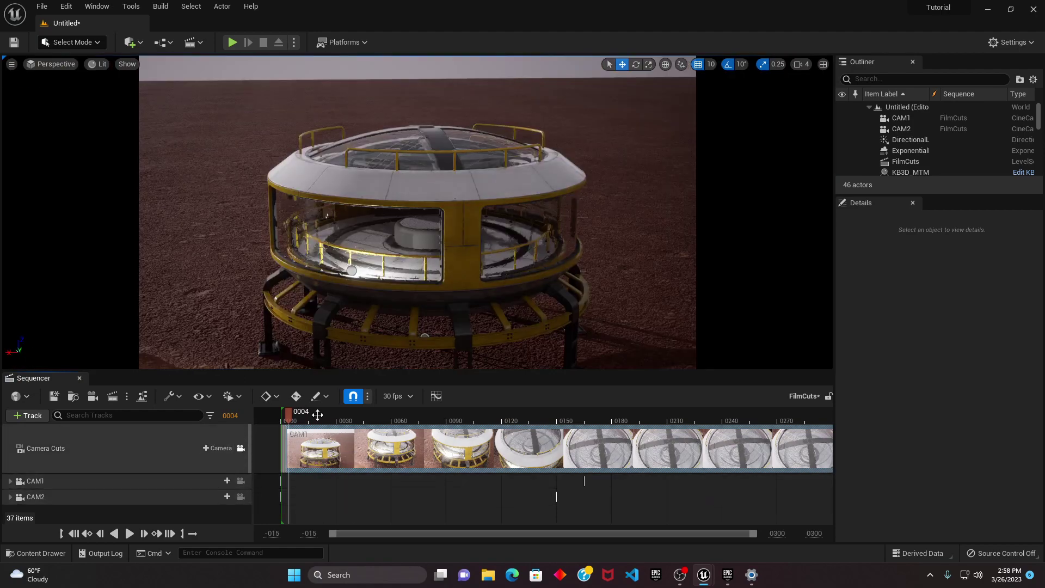
Play the sequence from frame 0 and add a cut to CAM2 on the Camera Cuts track at frame 54
click(281, 413)
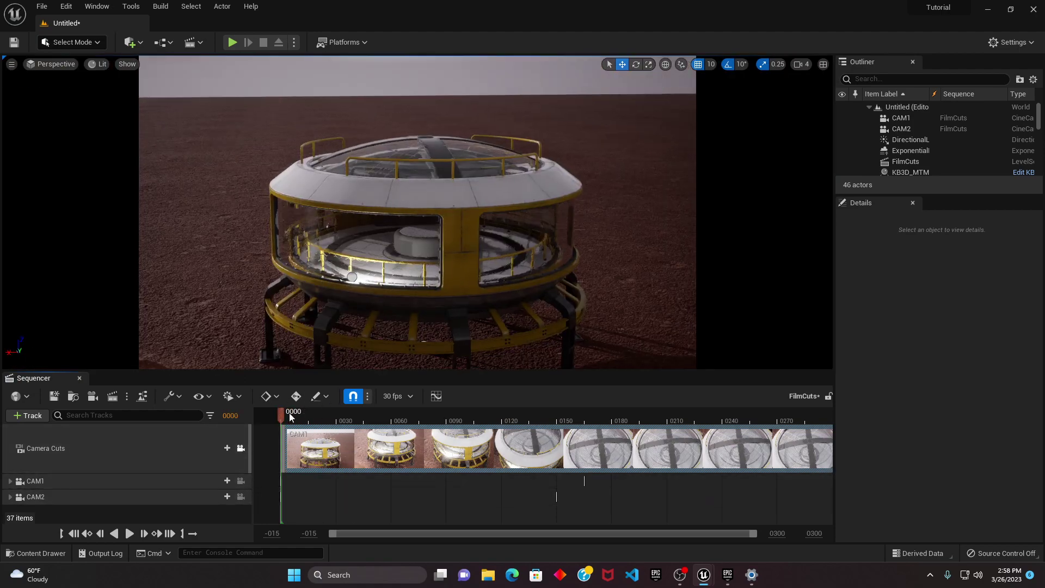
key(space)
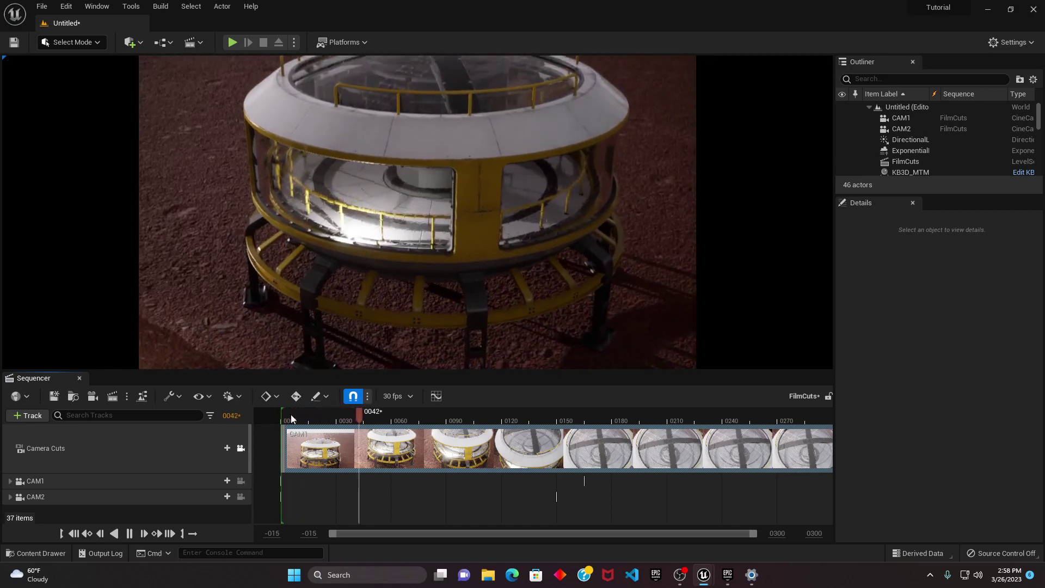
click(218, 447)
click(227, 499)
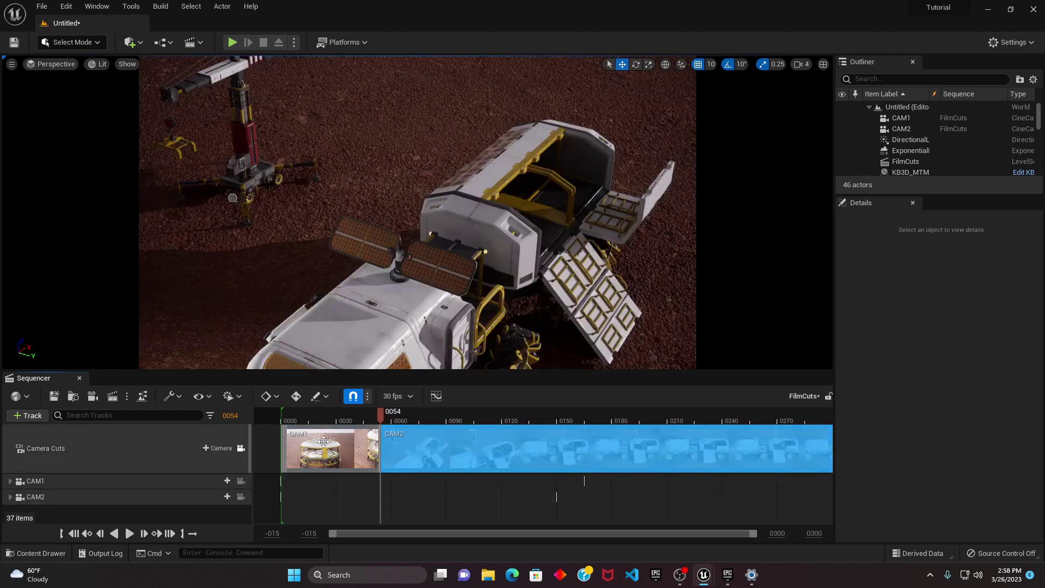
Play back the sequence across the cut from CAM1 to CAM2
click(303, 419)
key(space)
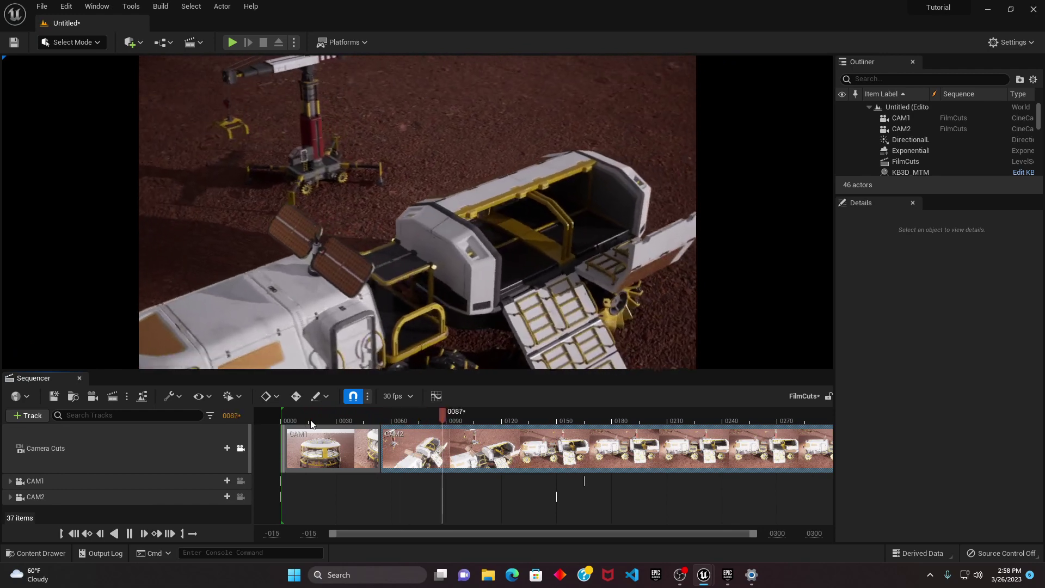
key(space)
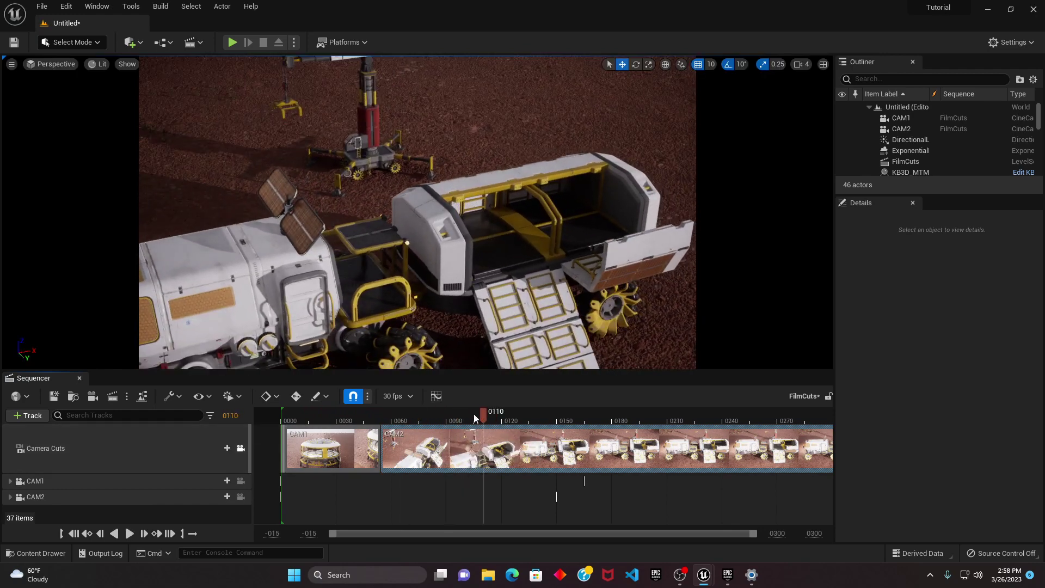
Add a cut back to CAM1 on the Camera Cuts track at frame 138
drag(483, 416, 535, 446)
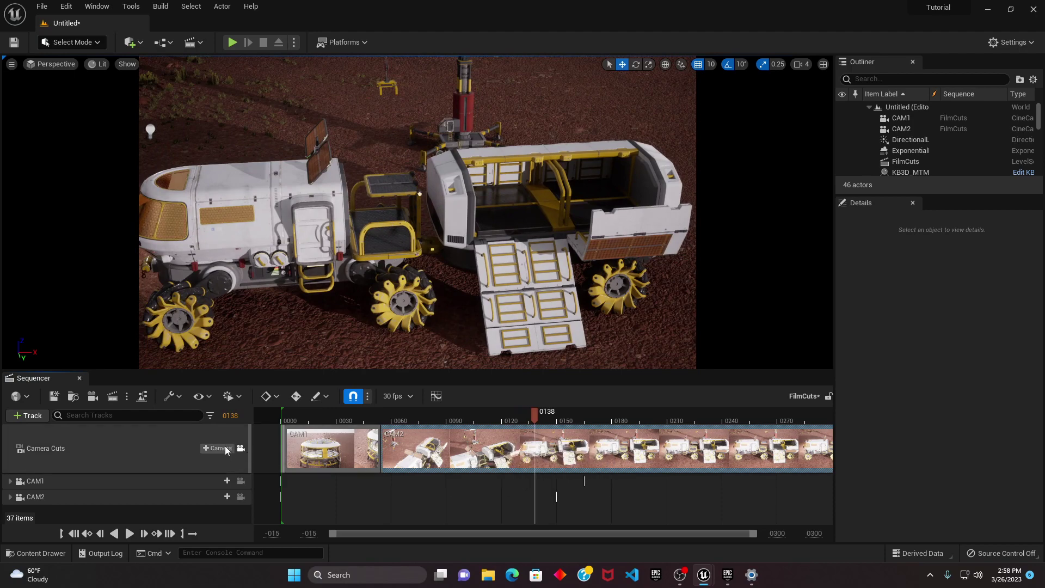
click(226, 450)
click(252, 495)
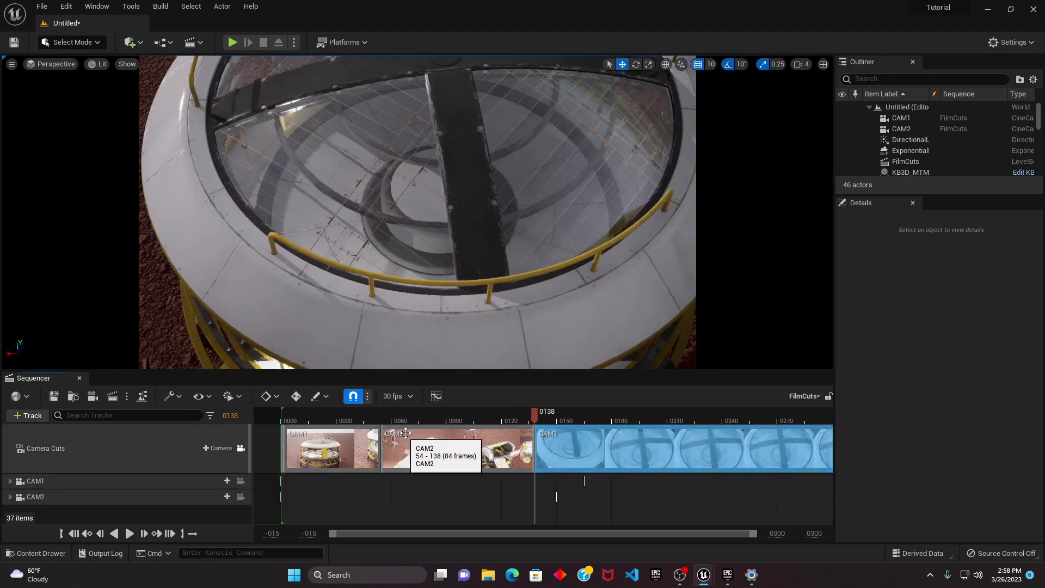
Play back the edited sequence from the start through all three camera cuts
click(278, 417)
key(space)
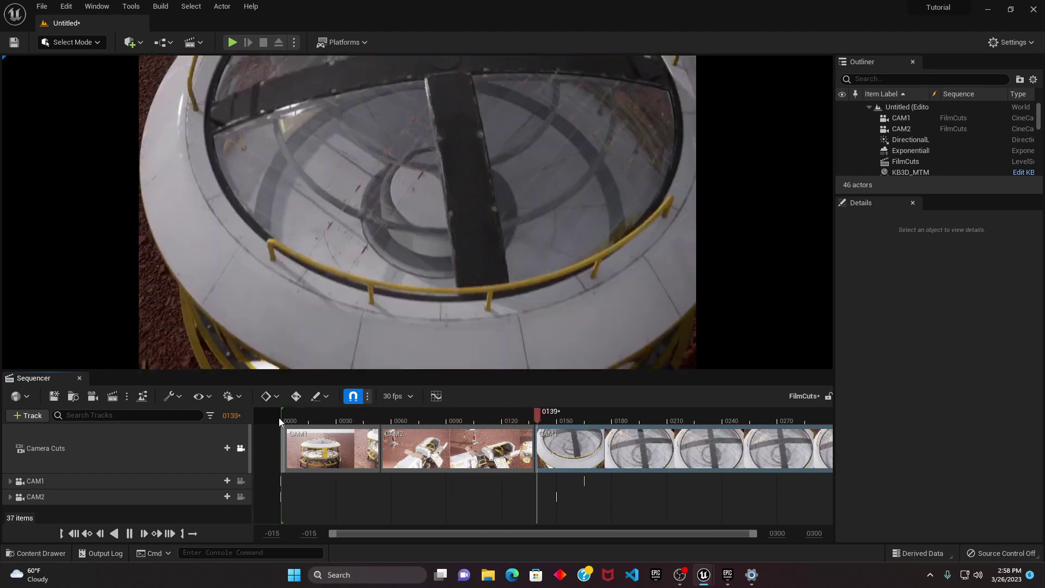
key(space)
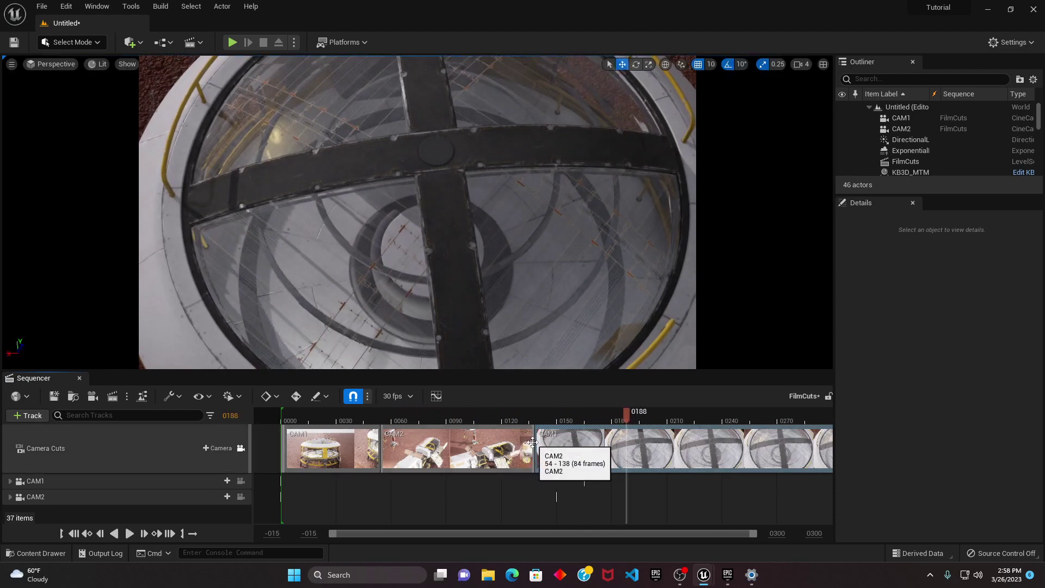
Shorten the CAM2 camera cut so that it ends at about frame 112
drag(534, 442, 492, 445)
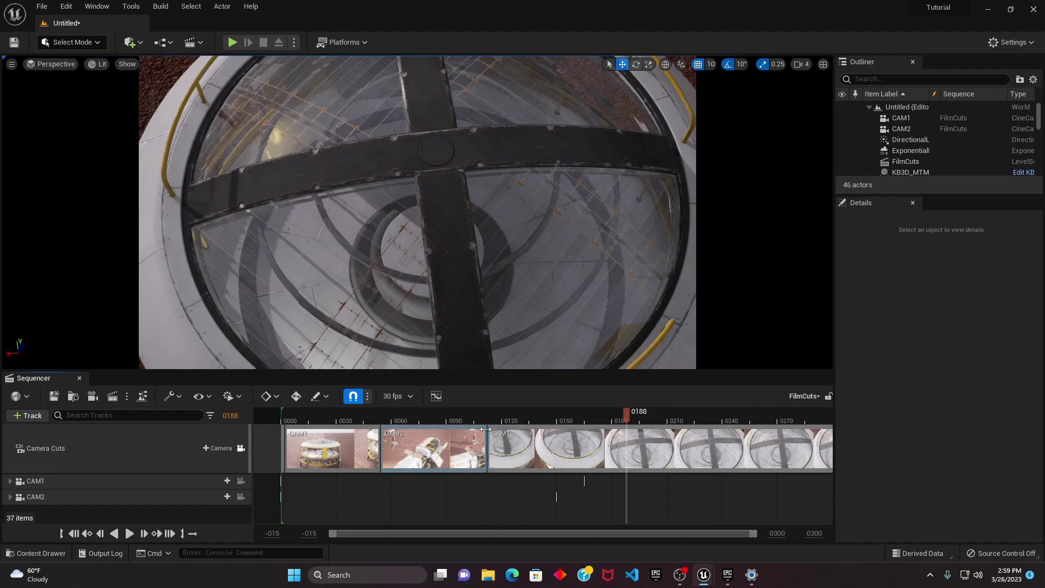
Play back the sequence from the start to review the shortened CAM2 camera cut
key(Up)
key(space)
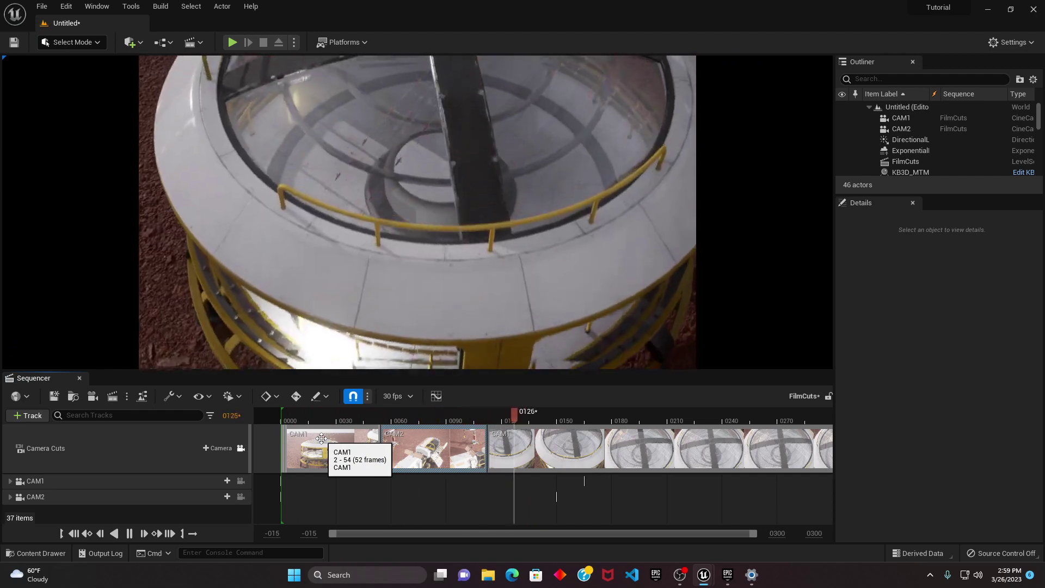
key(space)
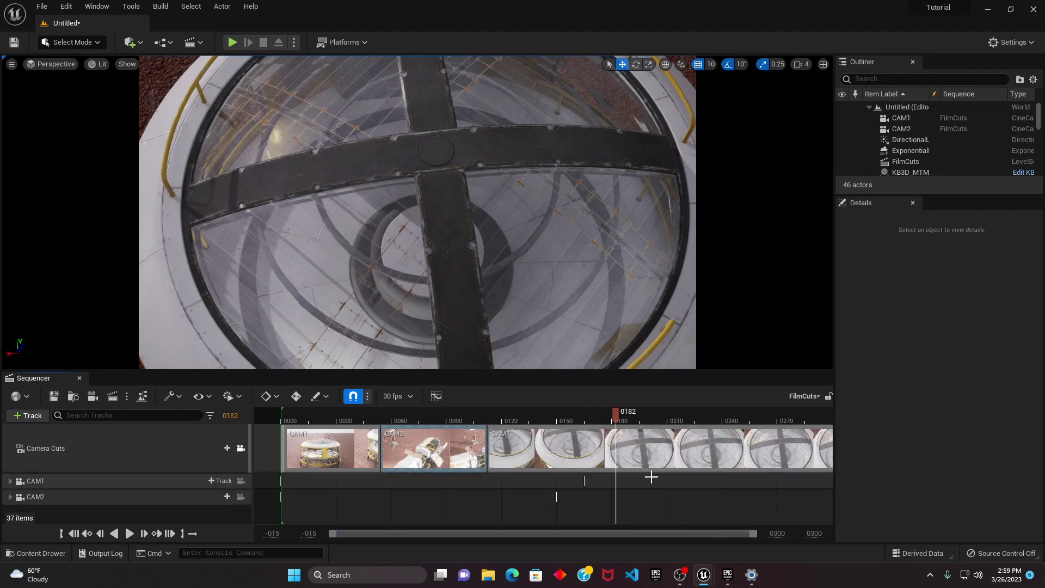
Move the playhead to CAM1's last keyframe at frame 165 and set the timeline range to end at frame 165
mouse_move(594, 414)
mouse_down()
mouse_move(553, 414)
mouse_move(587, 425)
mouse_move(582, 416)
mouse_move(594, 414)
mouse_move(585, 414)
mouse_up()
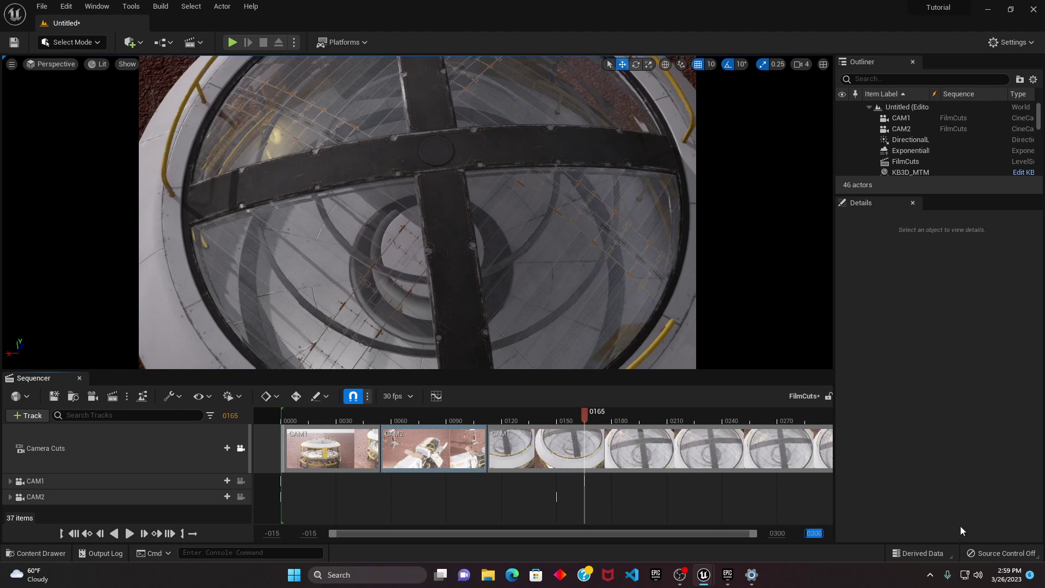
text(165)
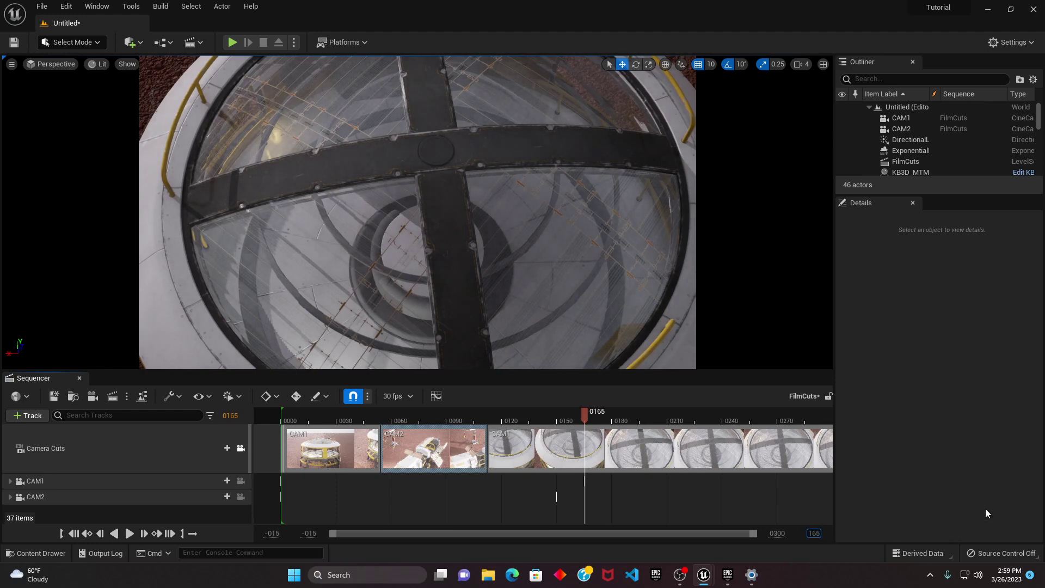
key(Return)
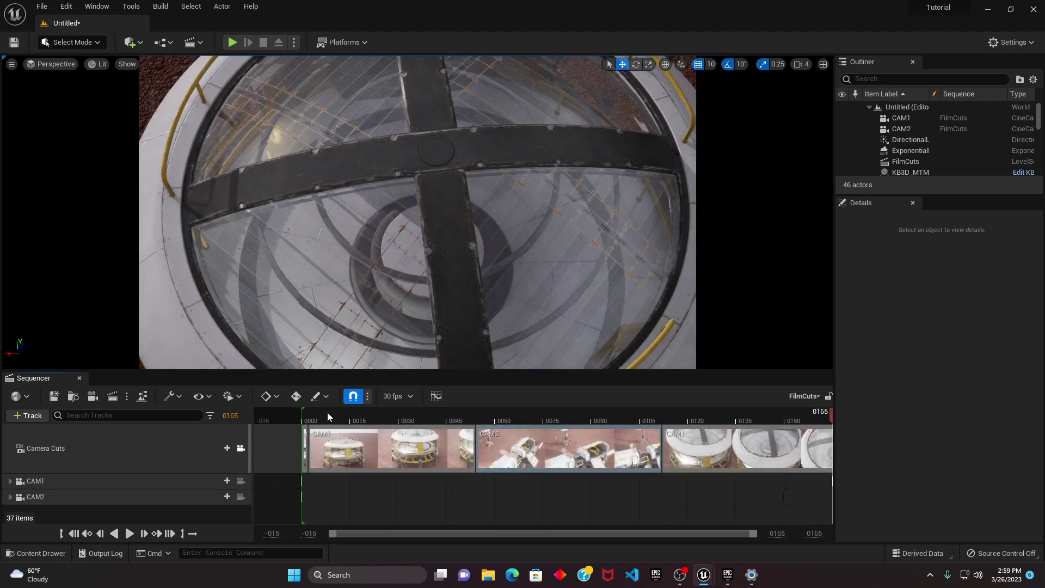
Play back the sequence within the shortened timeline range and return the playhead to frame 0
click(318, 416)
key(space)
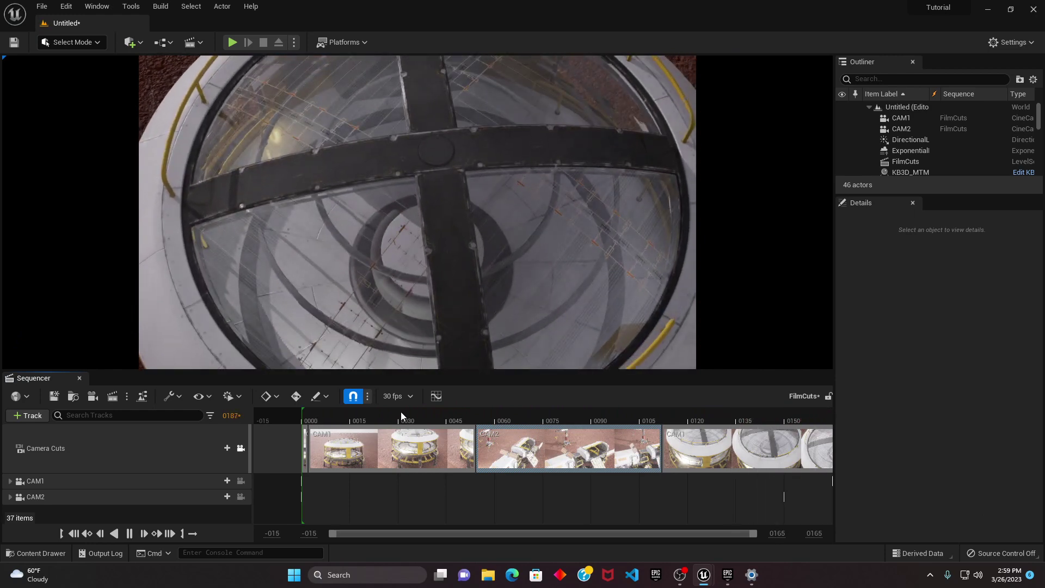
drag(400, 412, 302, 414)
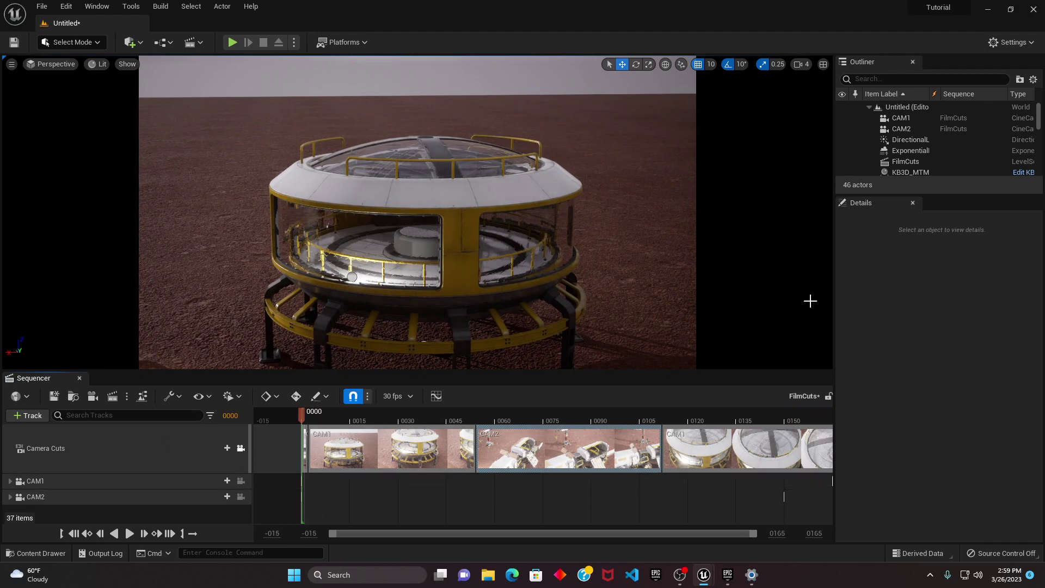
Open the movie render settings, enable a custom frame rate of 24 fps (film) and choose the 1280 x 720 (16:9) resolution
click(109, 400)
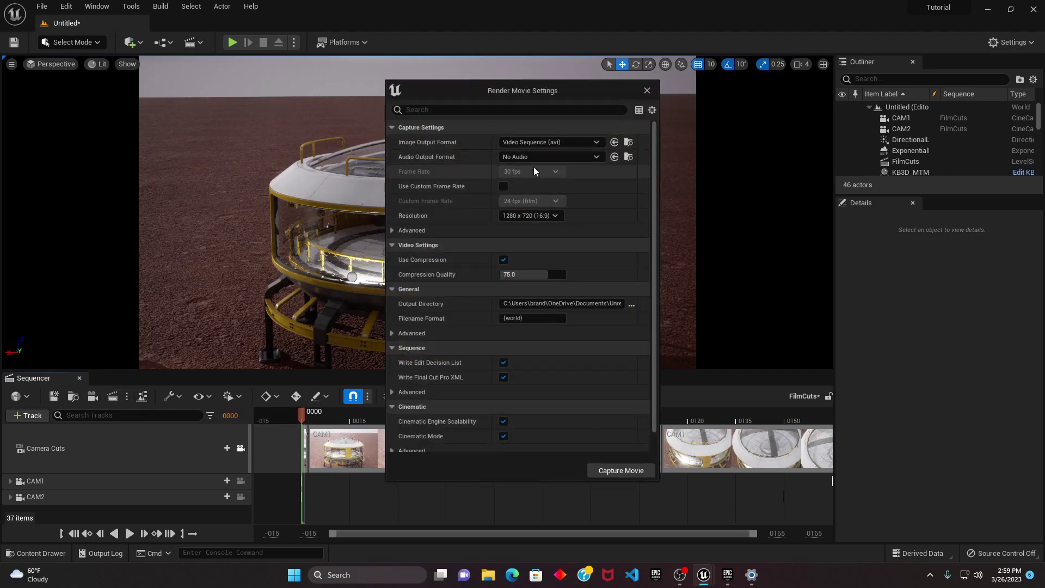
click(504, 186)
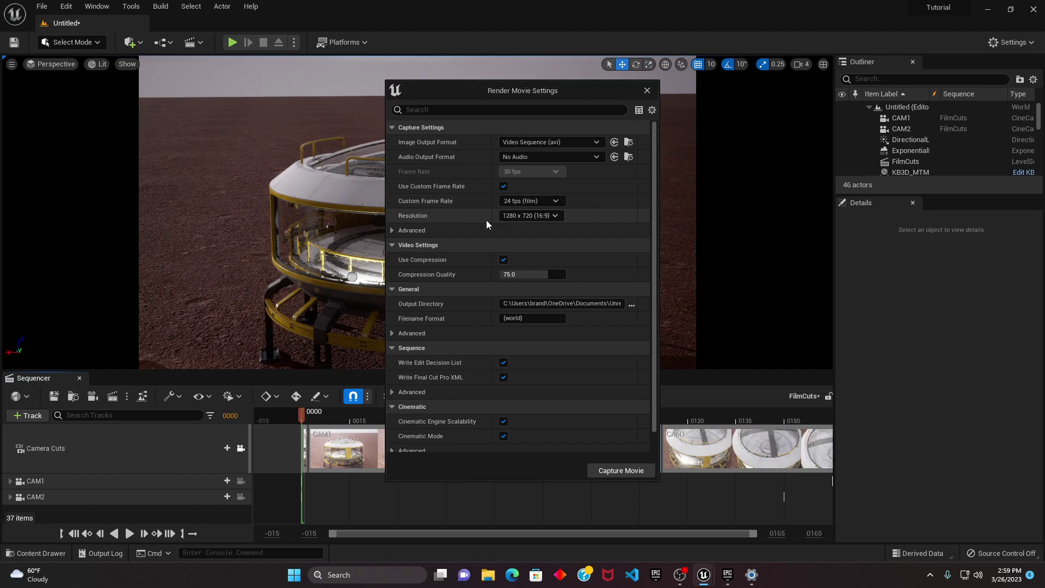
click(527, 217)
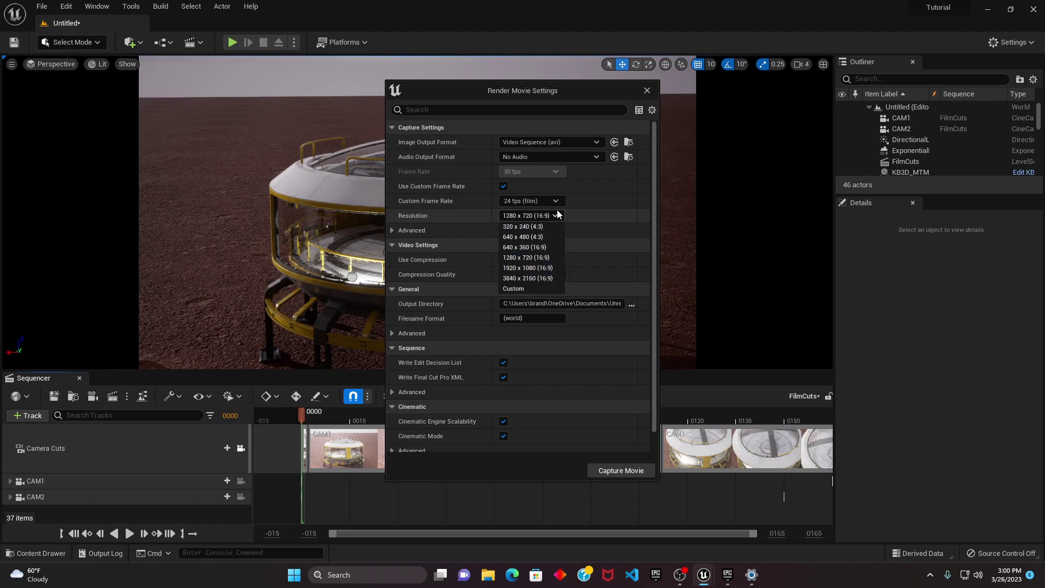
click(527, 258)
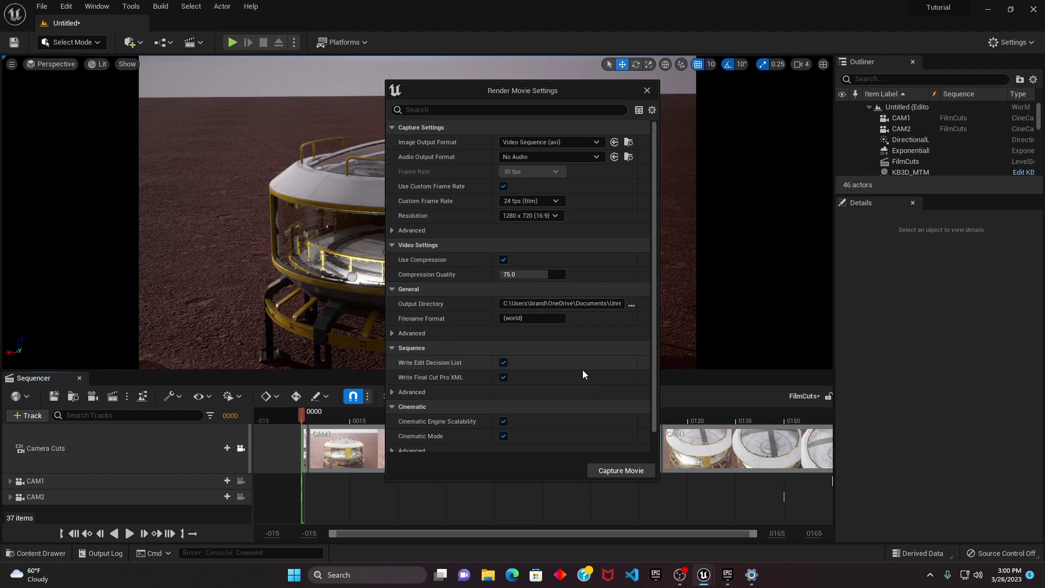
Set the render's output directory to the Videos folder inside Documents
click(631, 303)
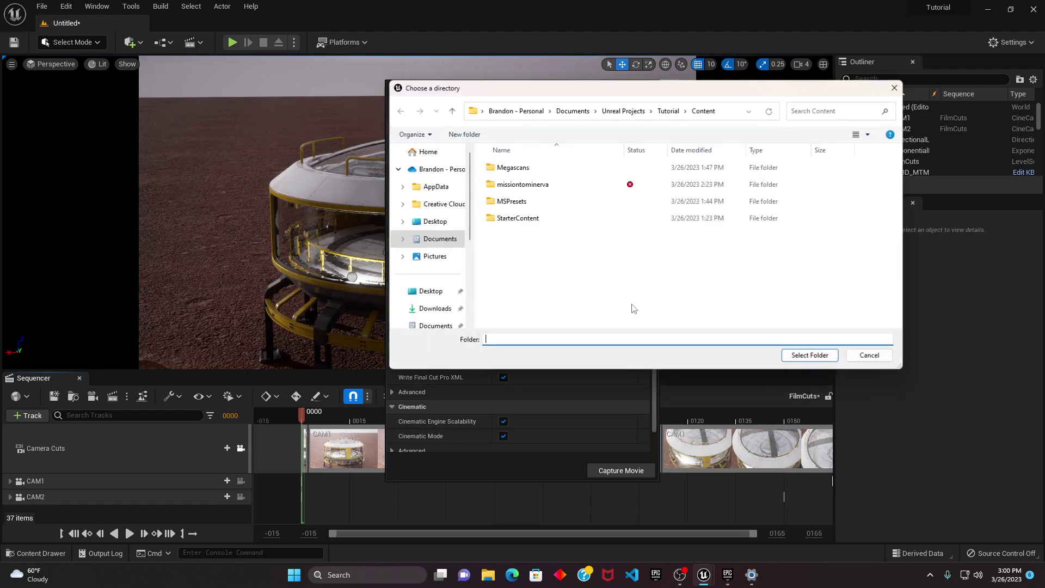
click(441, 241)
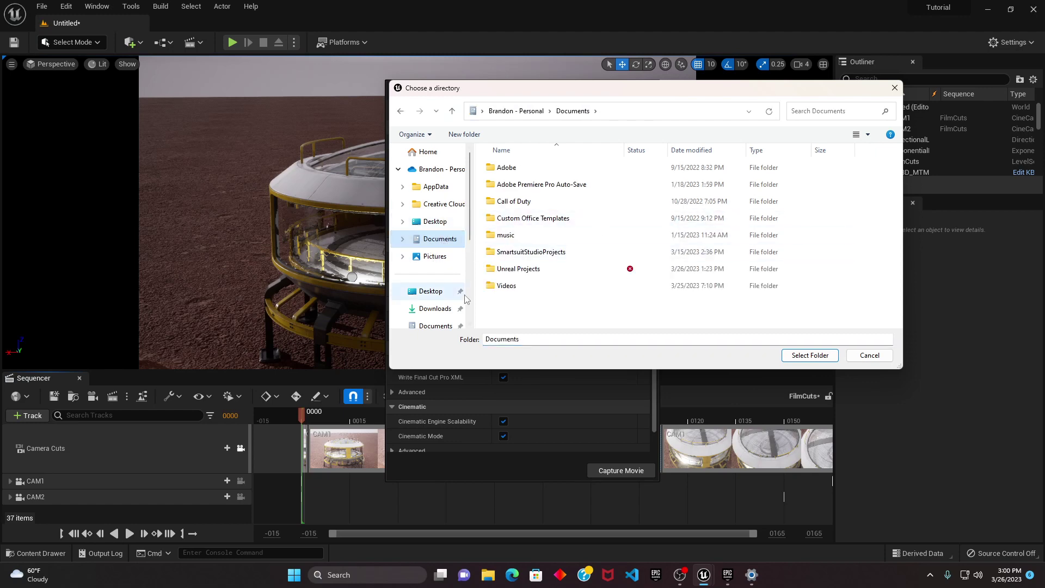
click(521, 288)
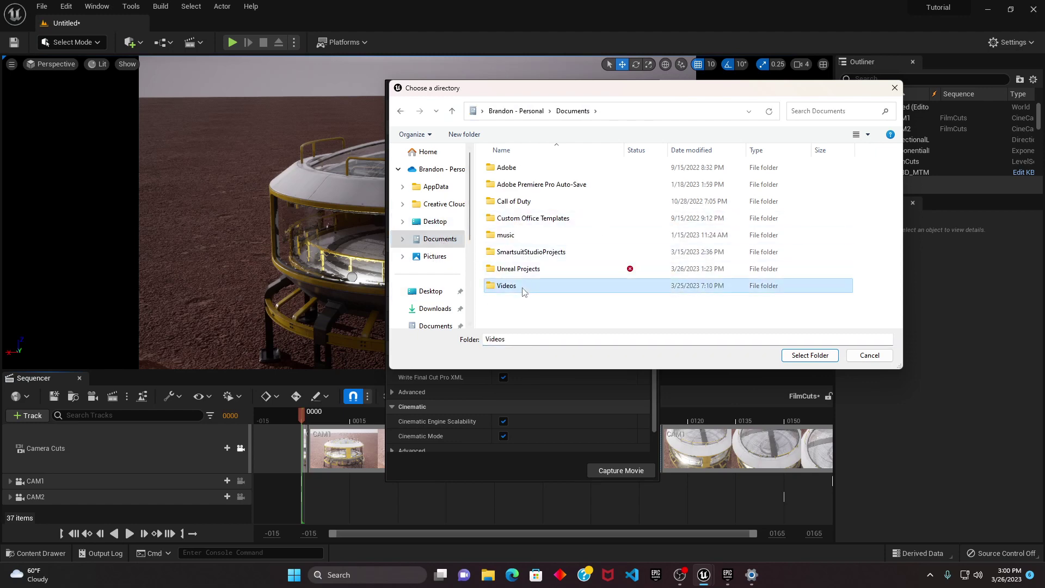
click(816, 359)
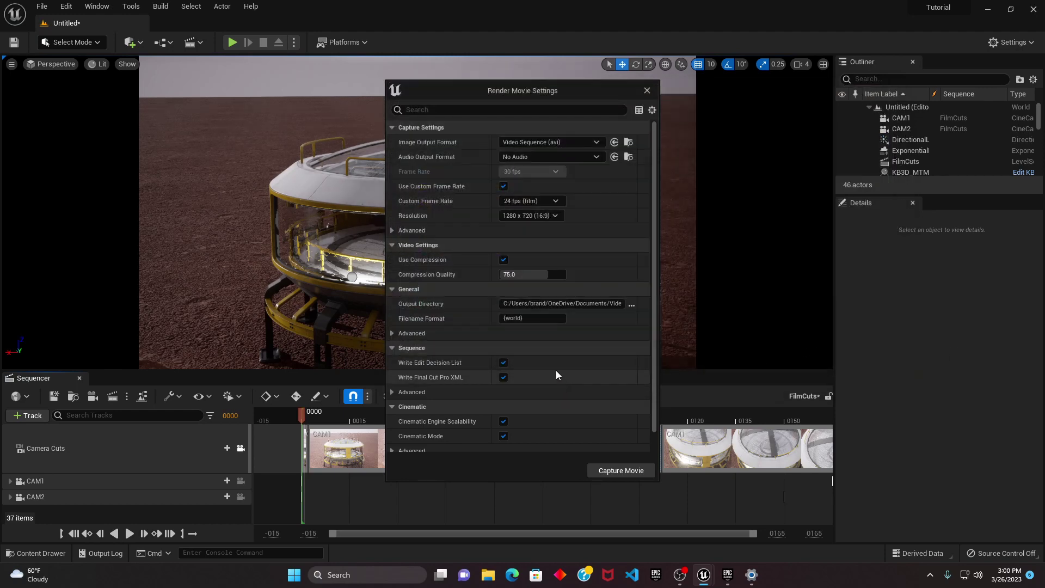
Enable a custom start frame of 0 and a custom end frame of 165 for the render, with a warm-up frame count of 10
scroll(569, 273, down, 1)
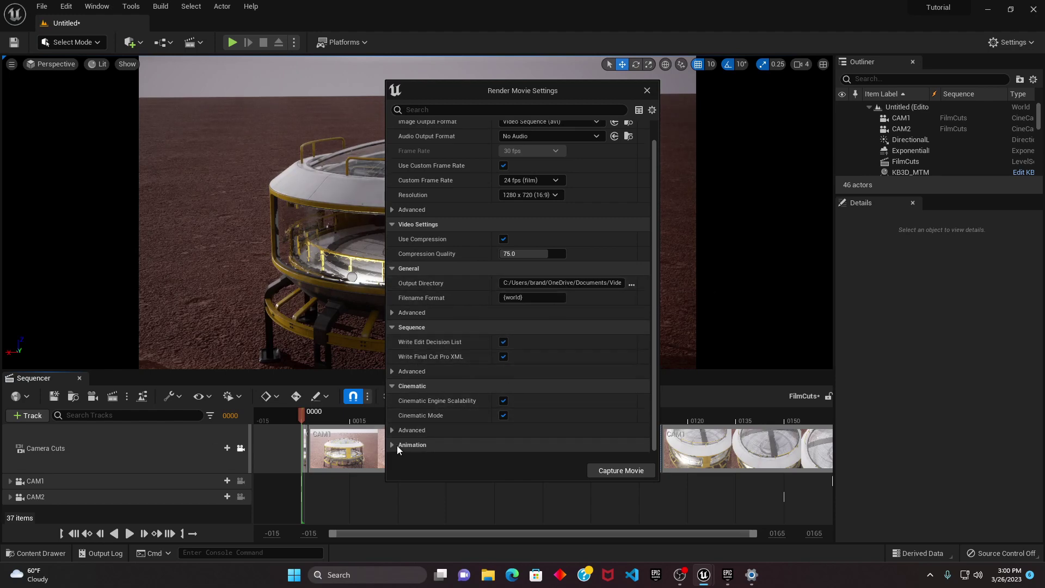
scroll(491, 426, down, 5)
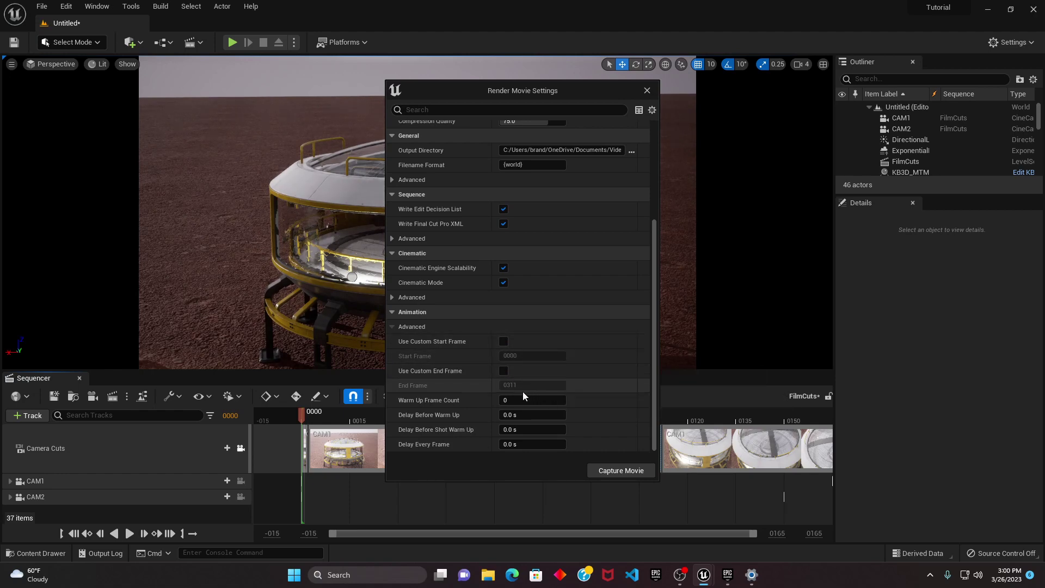
click(503, 341)
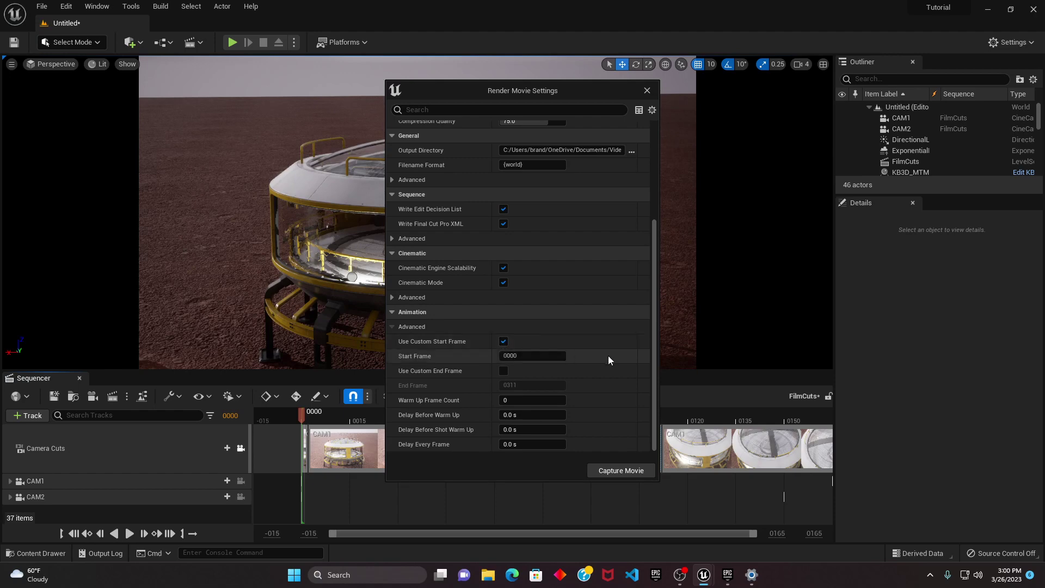
click(503, 371)
click(512, 385)
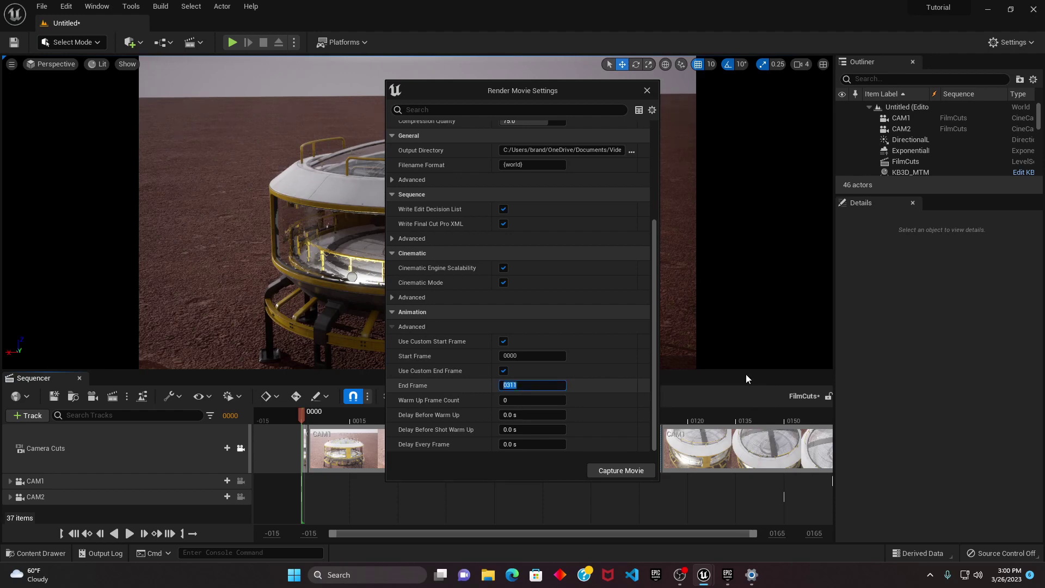
text(1)
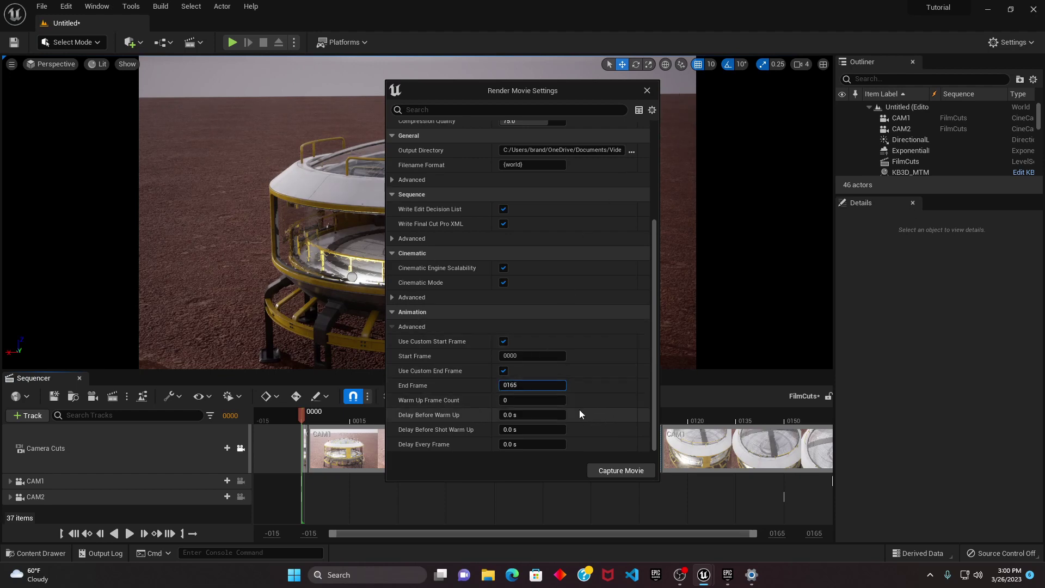
click(515, 402)
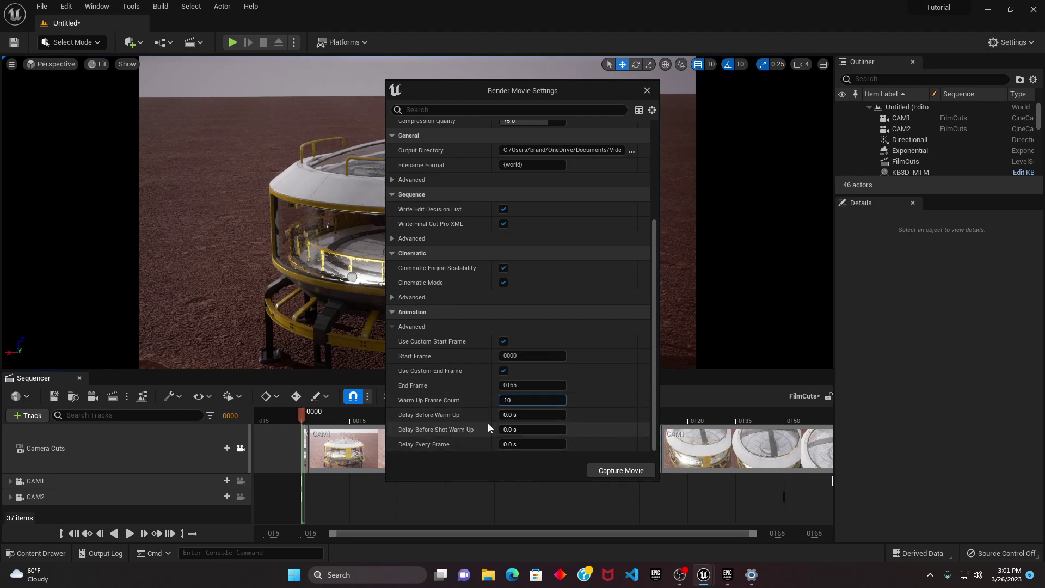
Start capturing the movie, saving all listed content and naming the level Movie
click(630, 476)
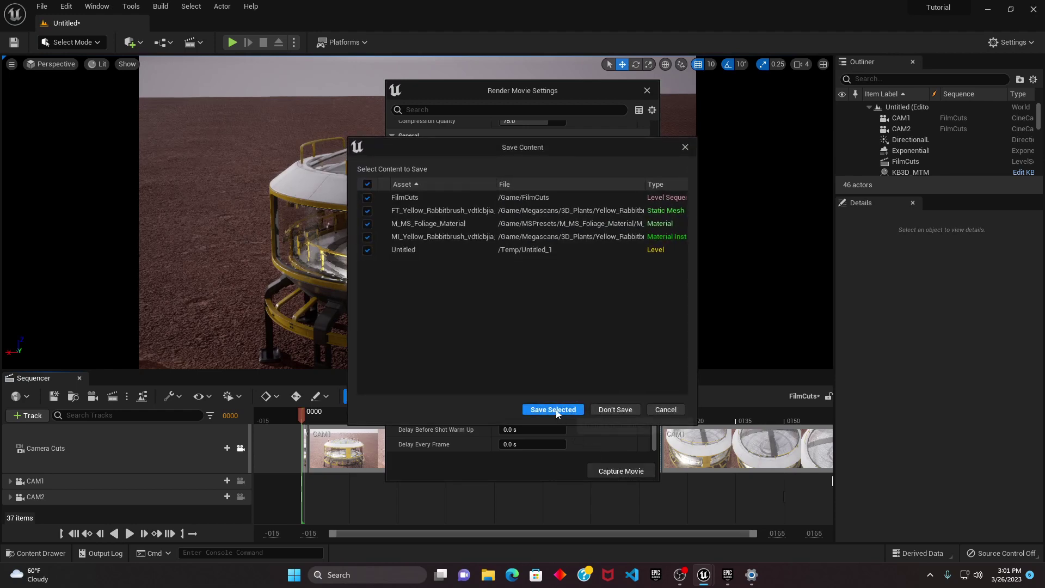
click(553, 410)
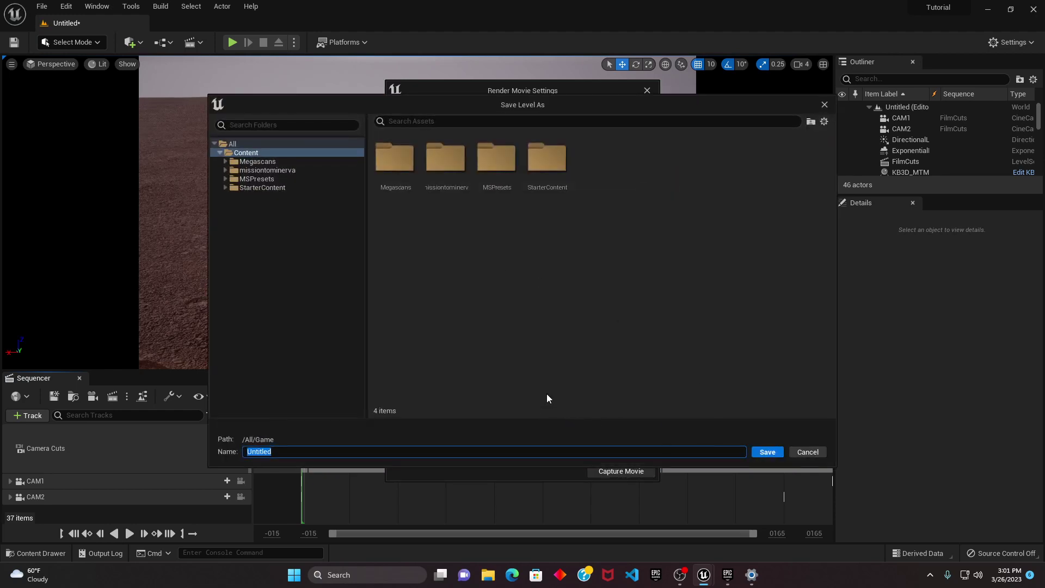
text(Movie)
click(768, 452)
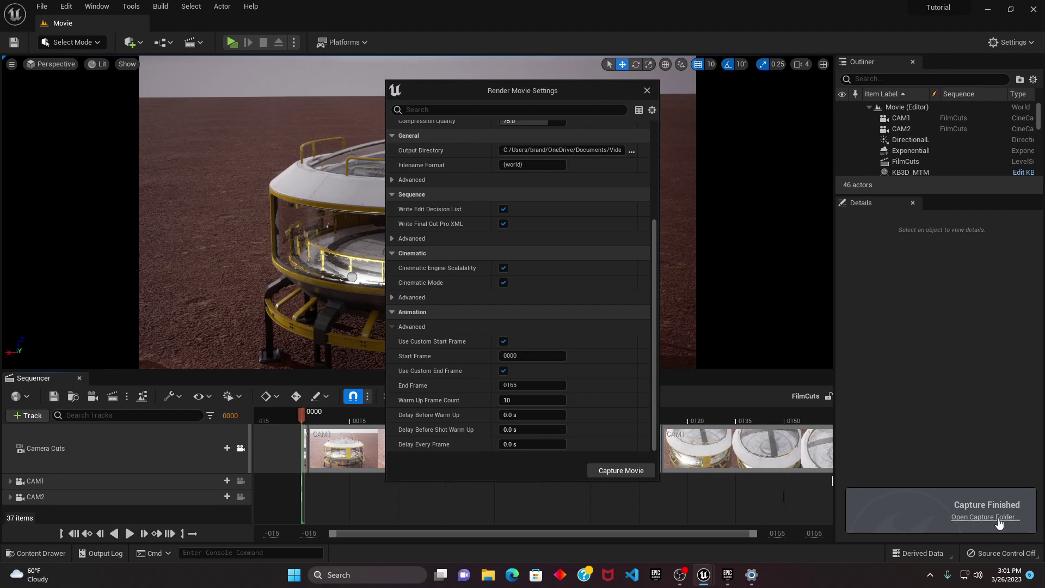
Open the capture folder in File Explorer and play the rendered Movie video in Media Player
click(997, 518)
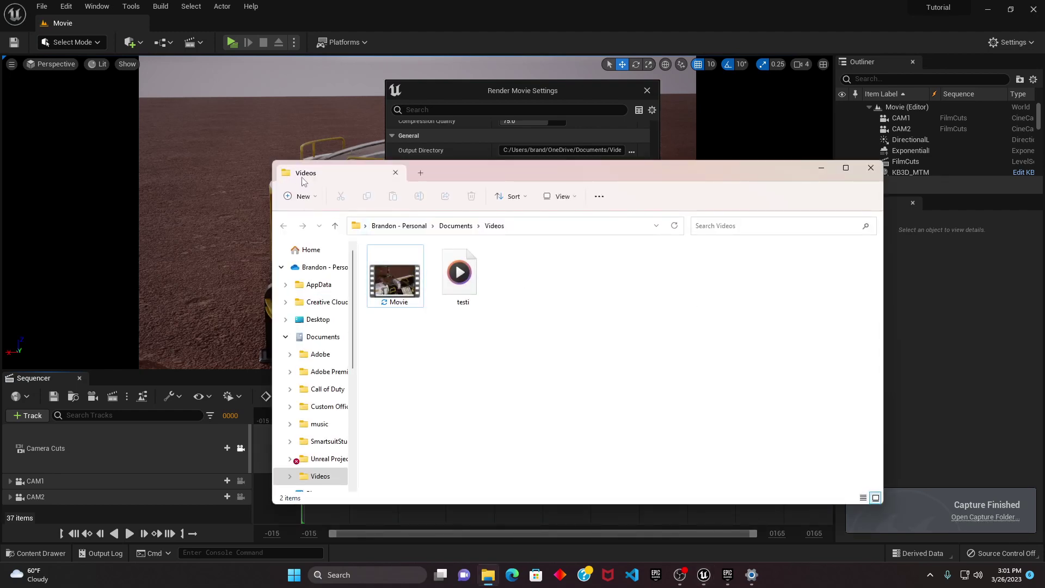
click(990, 9)
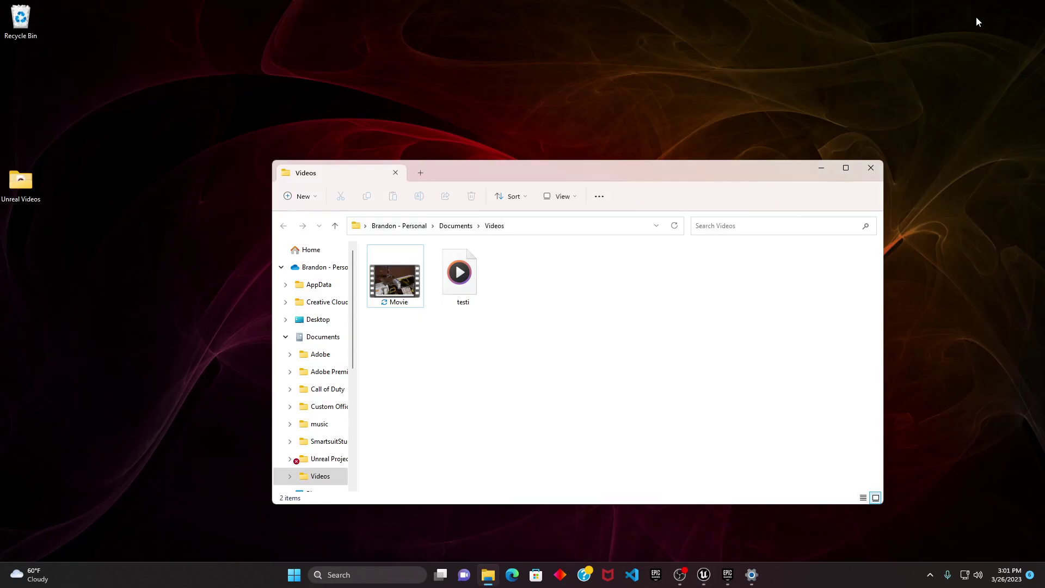
click(388, 287)
double_click(388, 287)
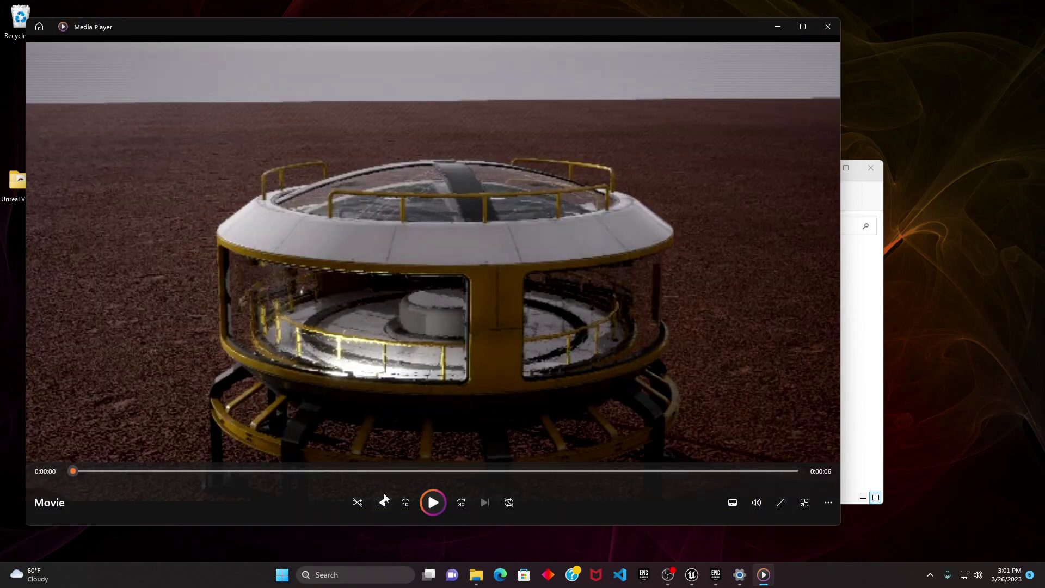
Minimize the video player, switch back to Unreal Editor and close the Render Movie Settings
click(777, 27)
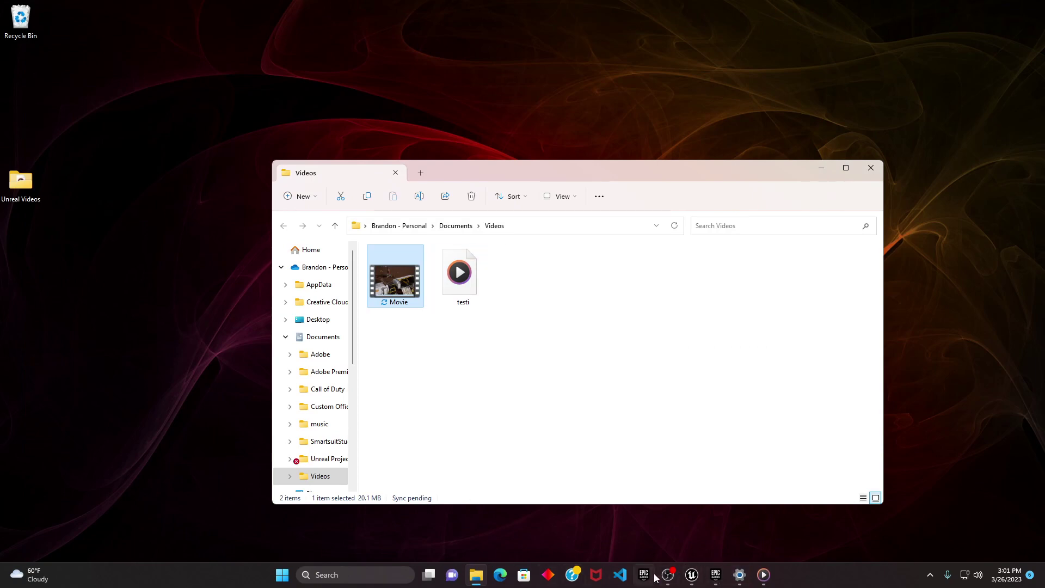
click(691, 575)
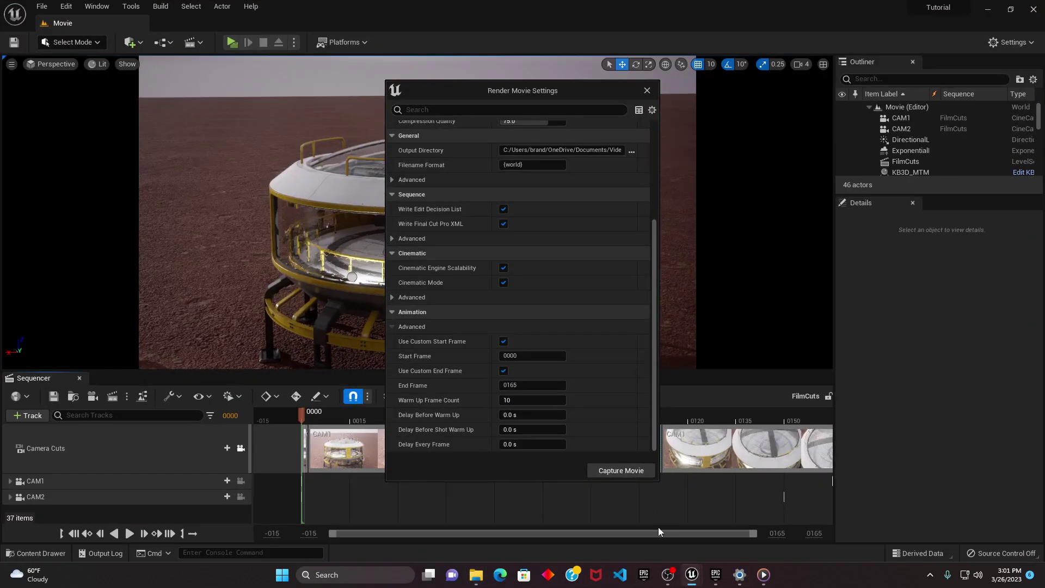
click(648, 90)
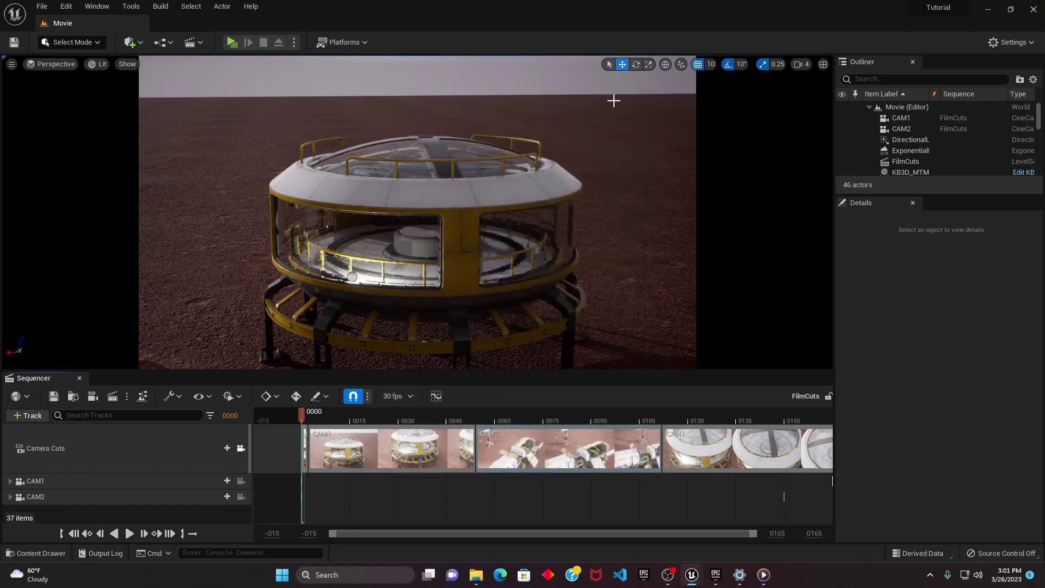